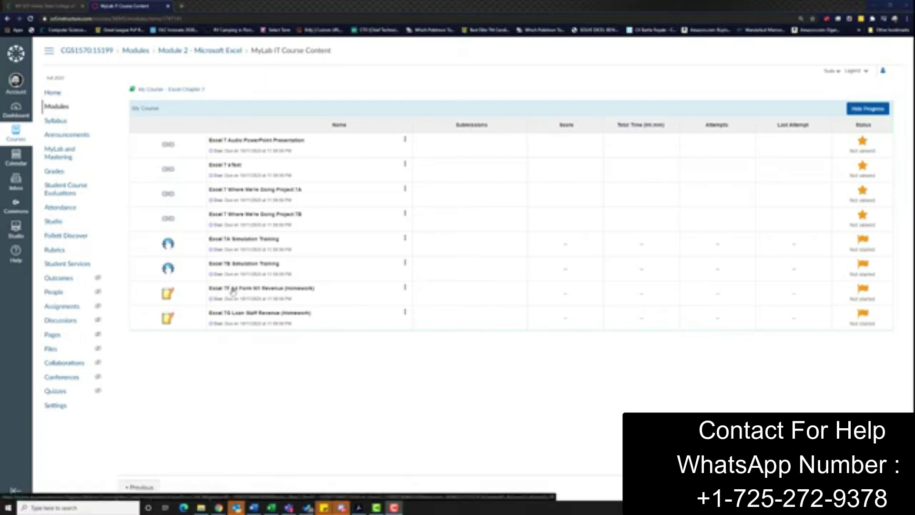
Download the three starting files of the Excel 7F Ad Form NY Revenue homework and open the student workbook for editing in Excel.
left_click(245, 288)
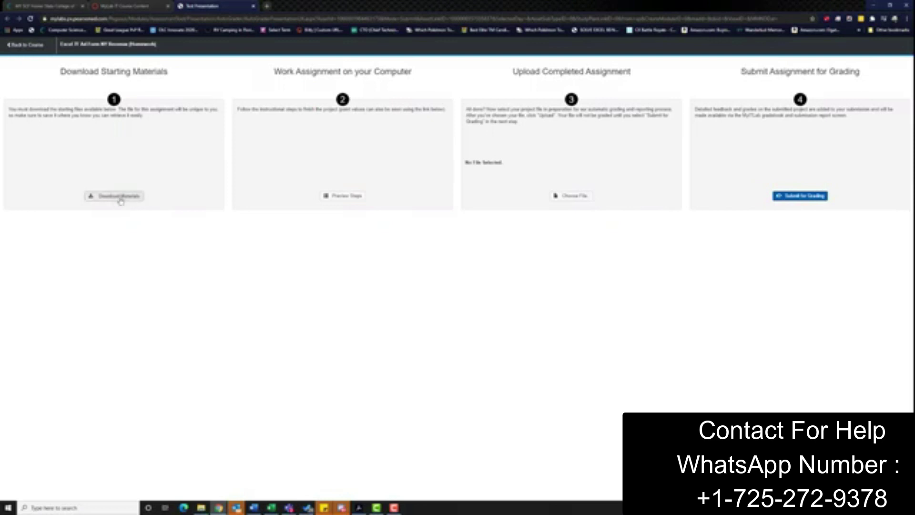
left_click(121, 197)
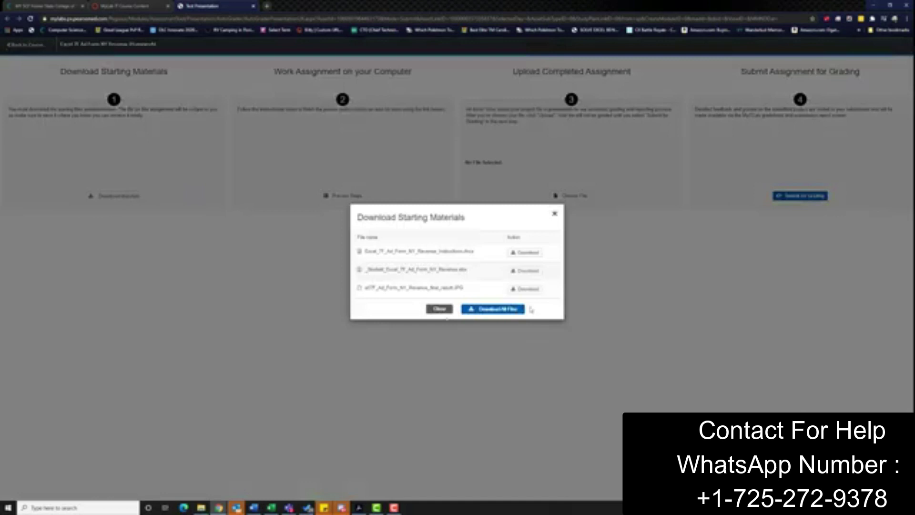
left_click(522, 256)
left_click(525, 267)
left_click(526, 279)
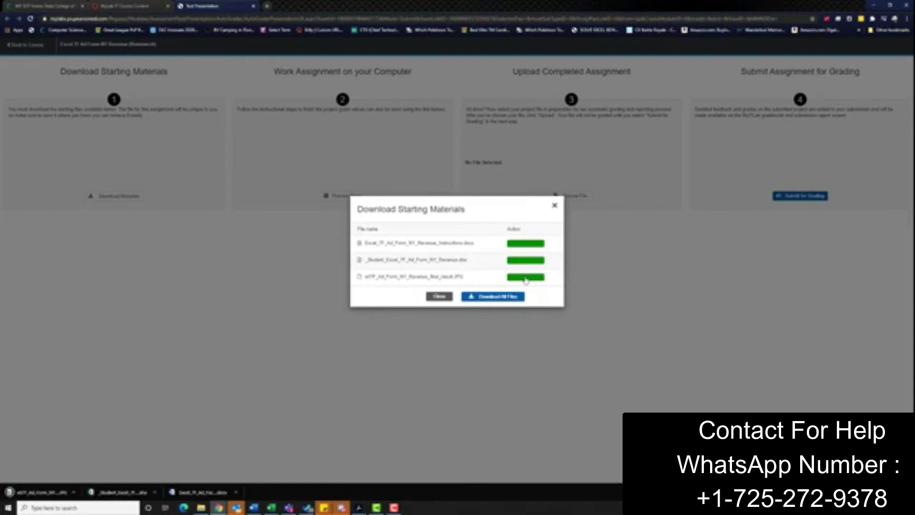
left_click(123, 491)
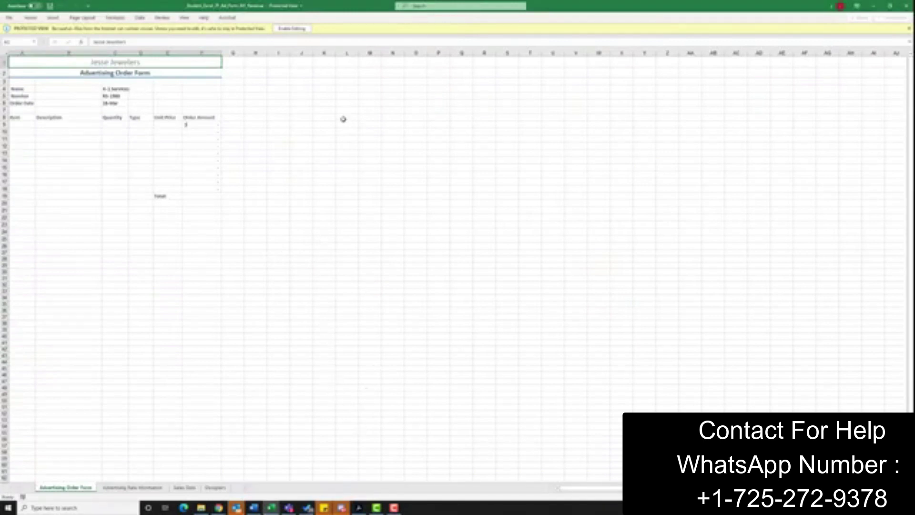
left_click(301, 28)
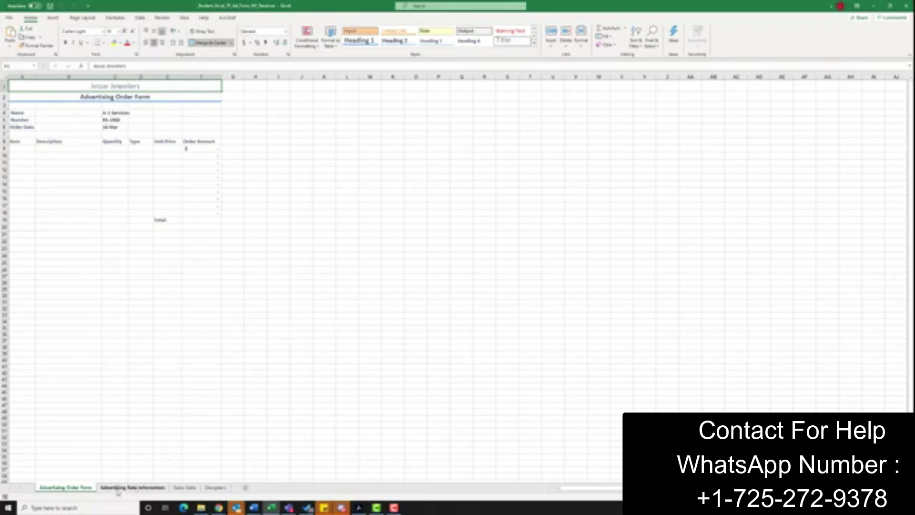
Sort the rate list in A4:C11 of the Advertising Rate Information sheet by Code, A to Z, treating the first row as headers.
left_click(134, 488)
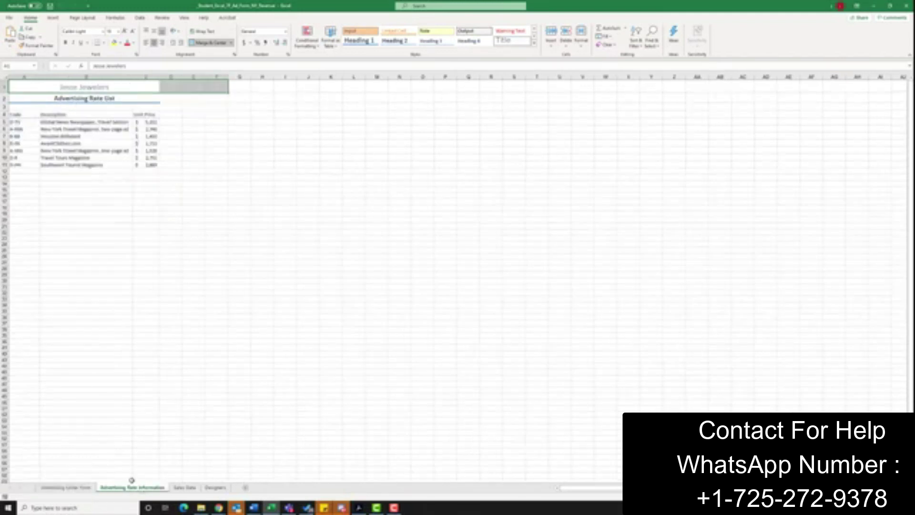
left_click(62, 137)
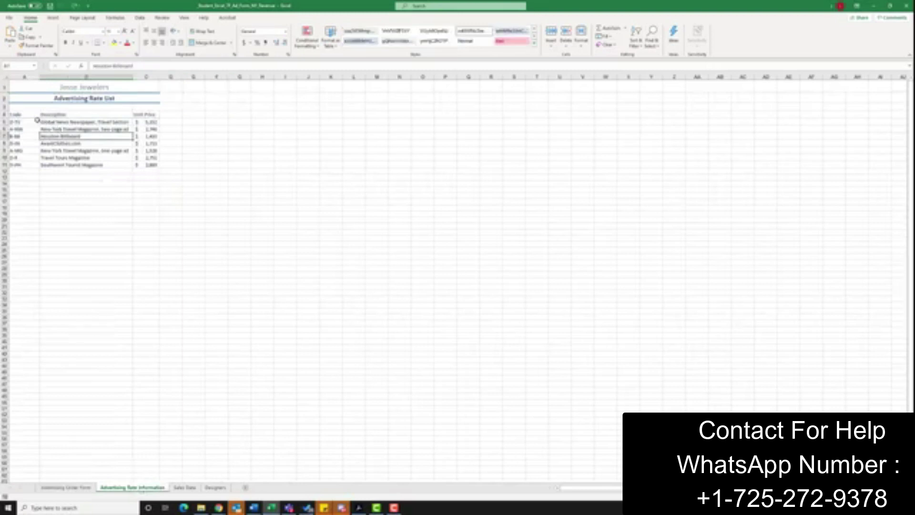
left_click_drag(16, 115, 141, 165)
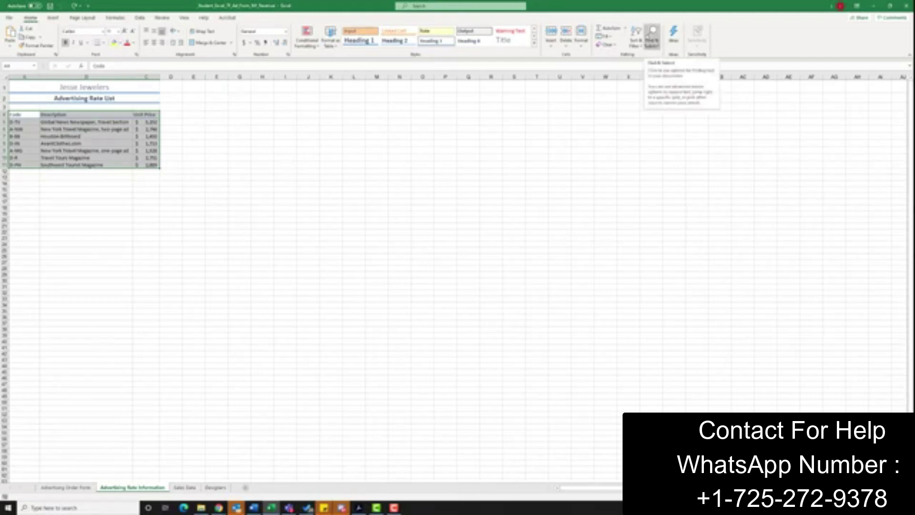
left_click(637, 39)
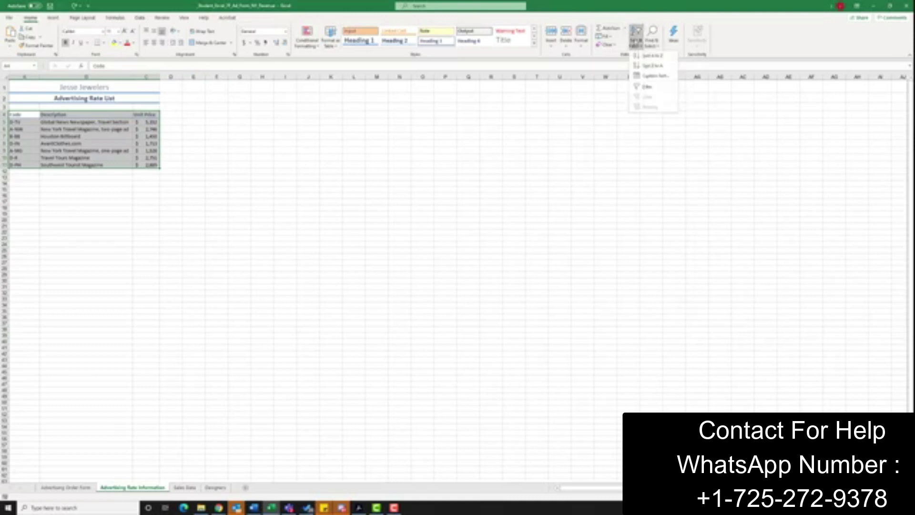
left_click(654, 76)
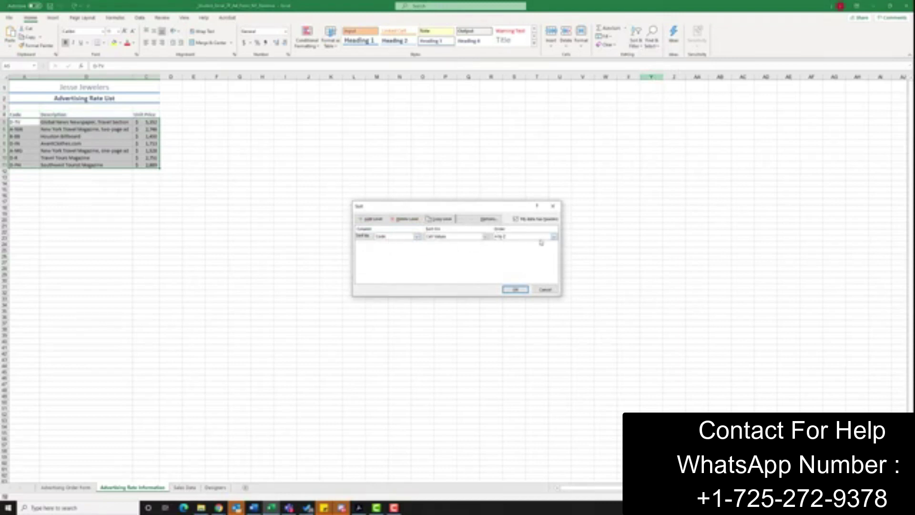
left_click(519, 289)
left_click(492, 278)
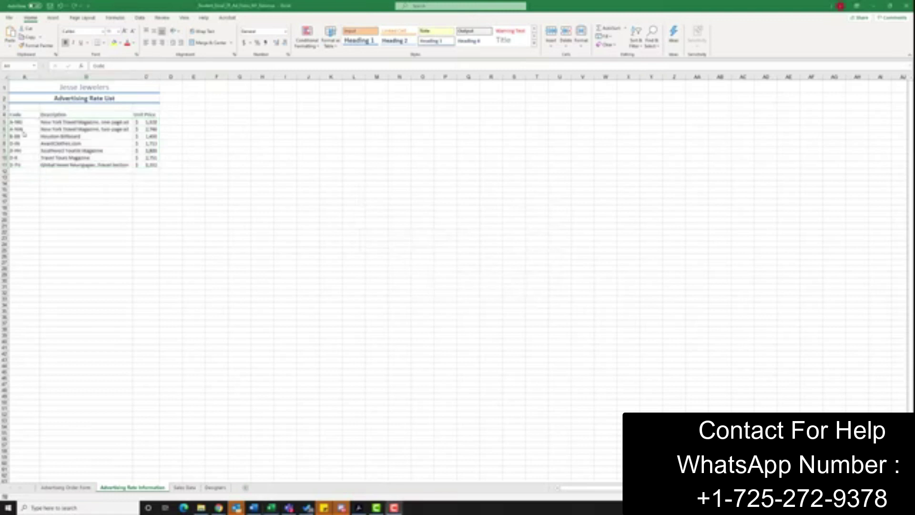
Create a named range from the Code column A4:A11, taking the name from the top row.
left_click(18, 114)
left_click_drag(18, 115, 22, 166)
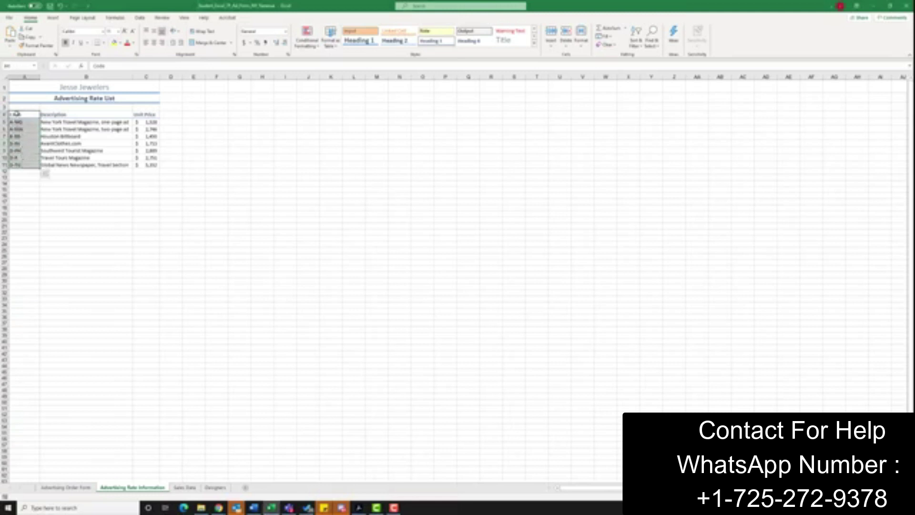
left_click(19, 159)
left_click_drag(16, 114, 17, 165)
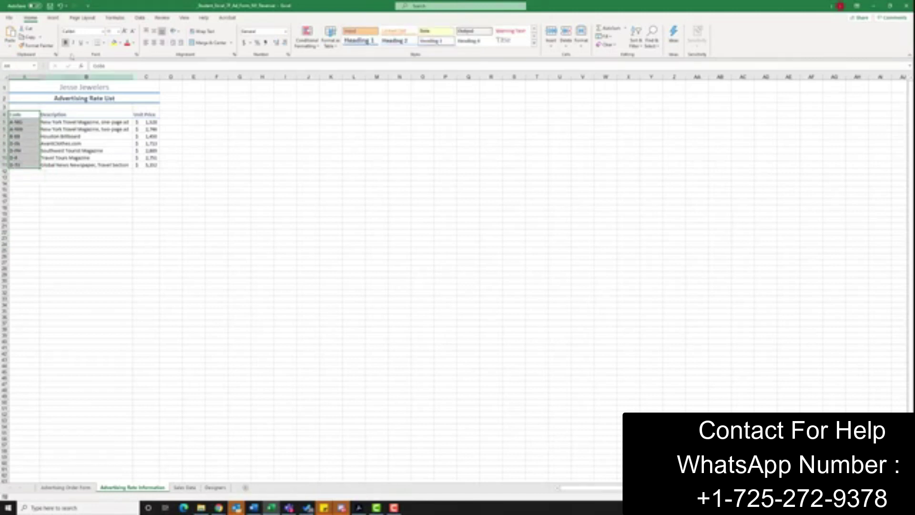
left_click(118, 19)
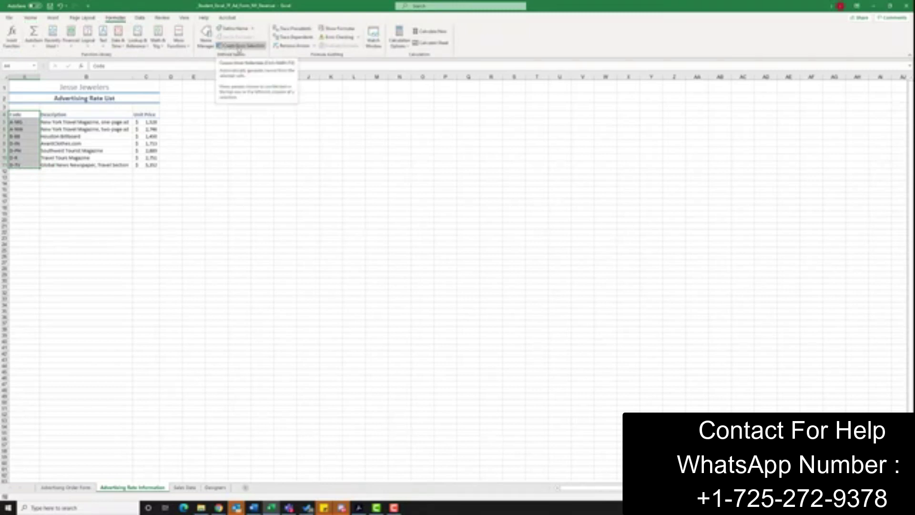
left_click(238, 47)
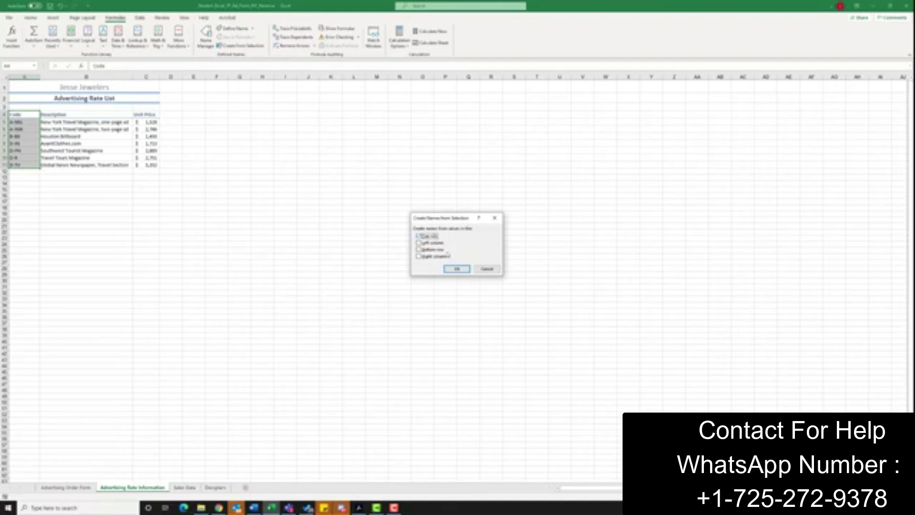
left_click(456, 269)
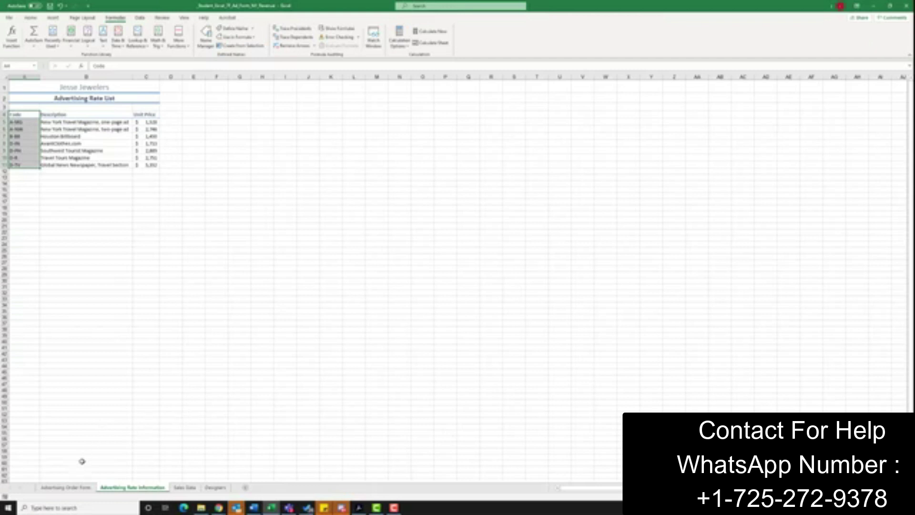
Add data validation to cell A9 of the Advertising Order Form sheet, allowing a List with the source =Code.
left_click(66, 488)
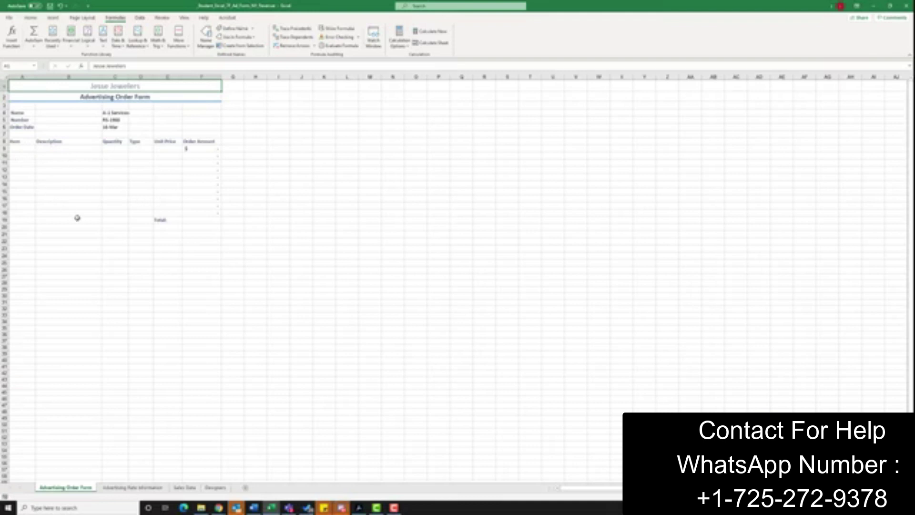
left_click(132, 487)
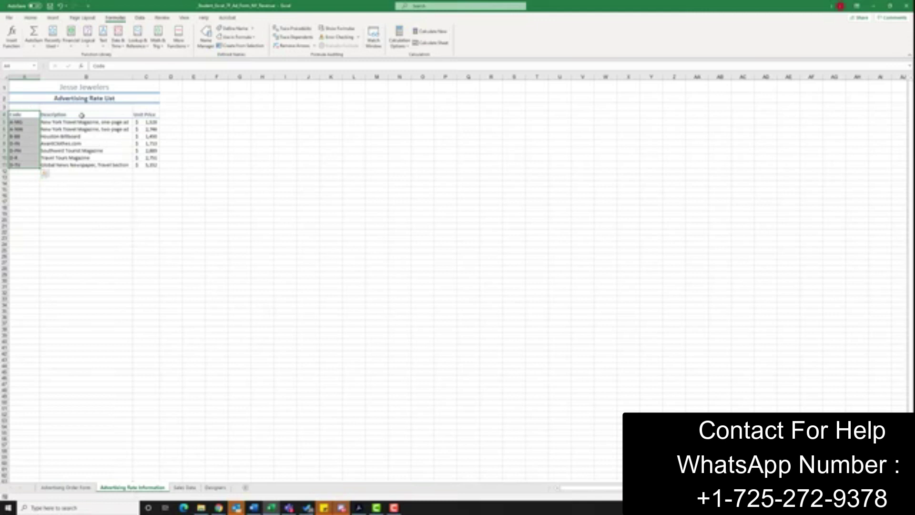
left_click(69, 489)
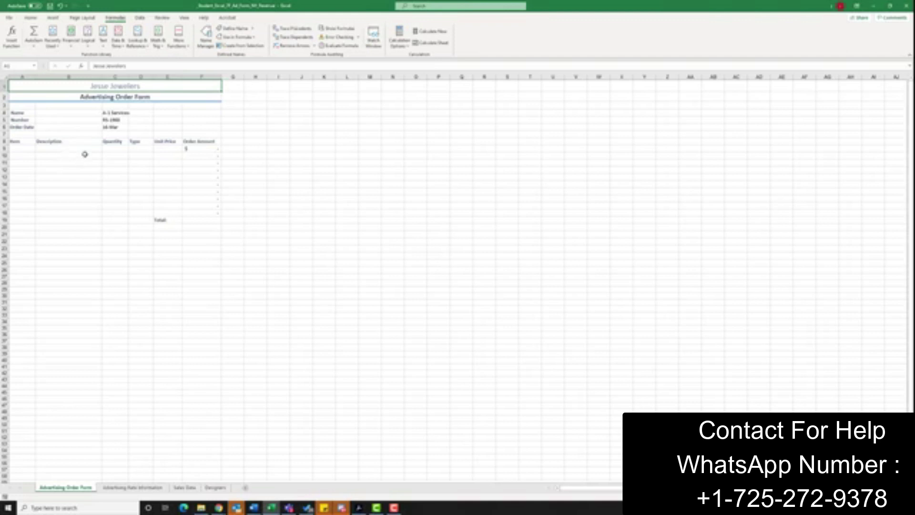
left_click(16, 149)
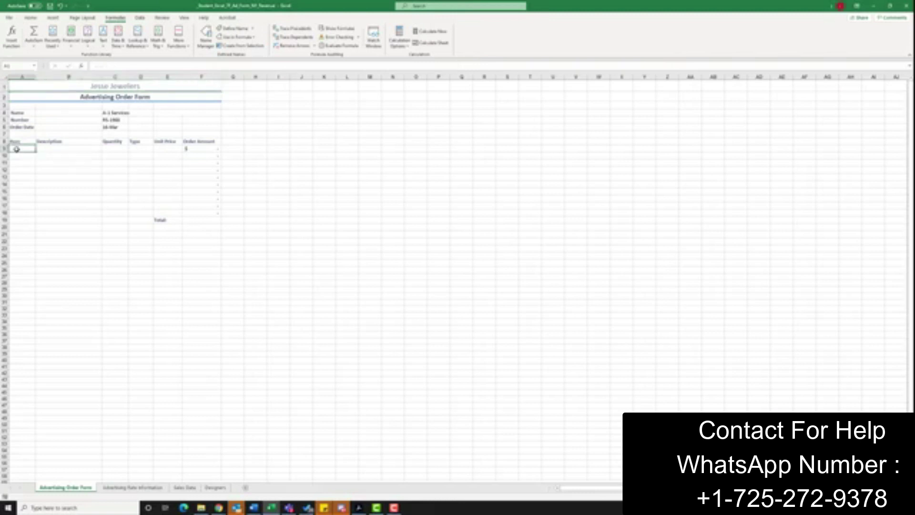
left_click(142, 18)
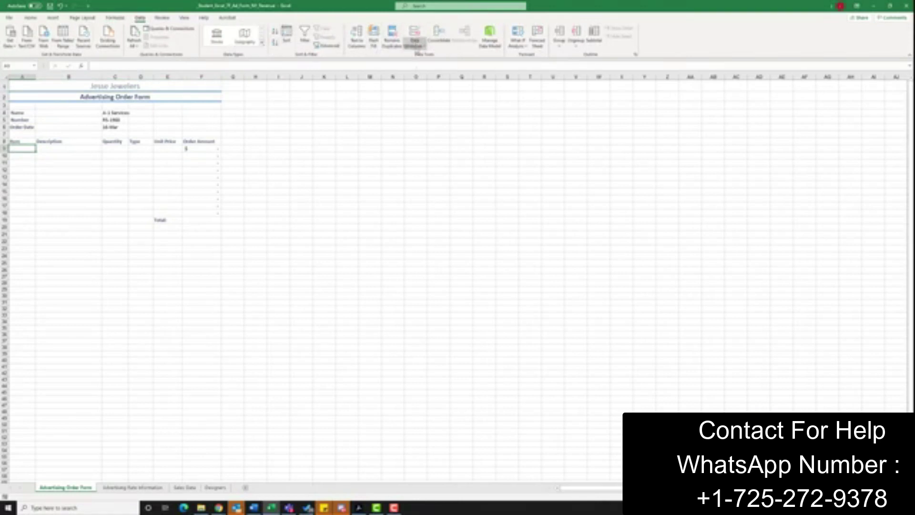
left_click(418, 46)
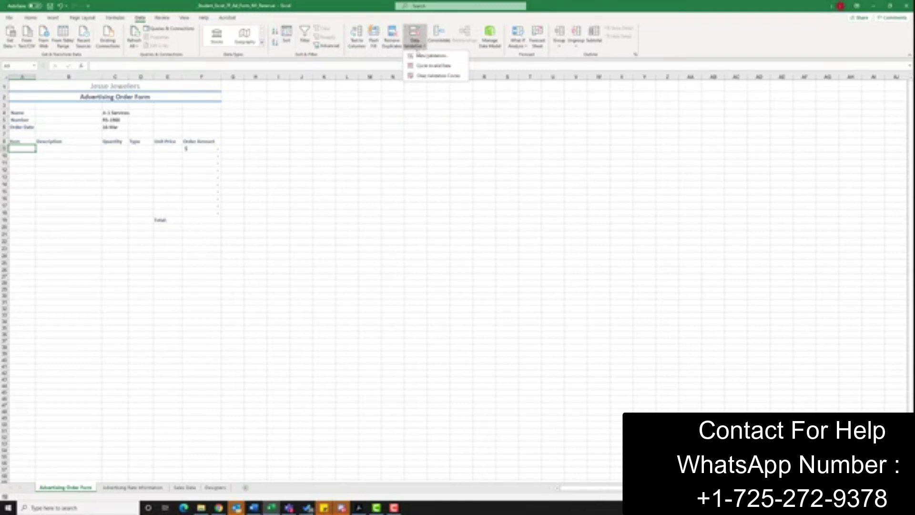
left_click(426, 56)
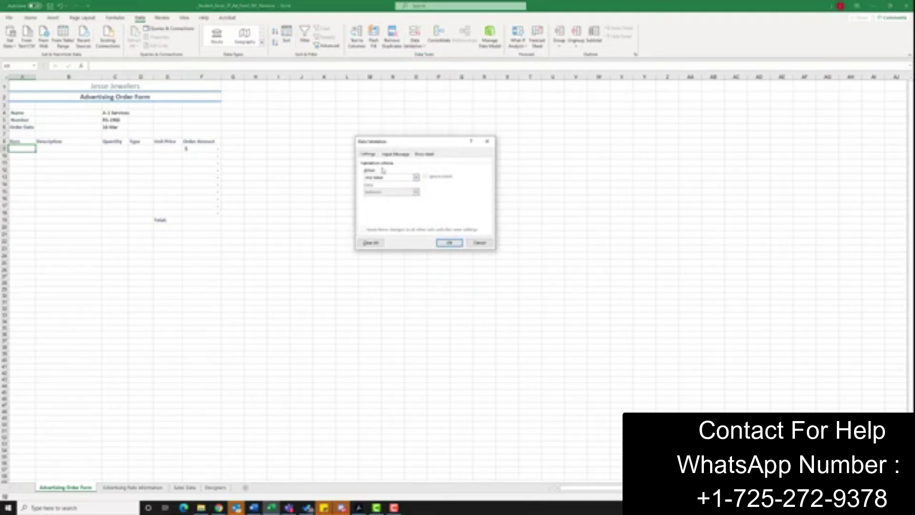
left_click(416, 178)
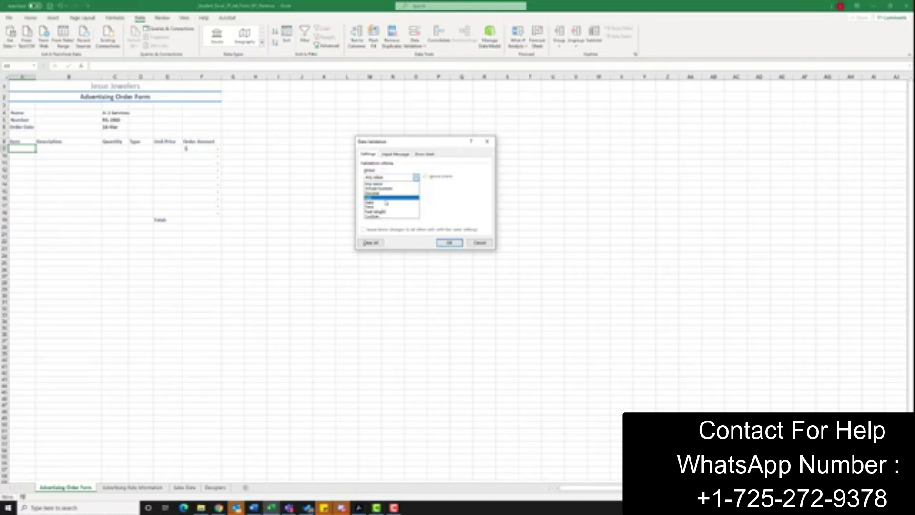
left_click(390, 198)
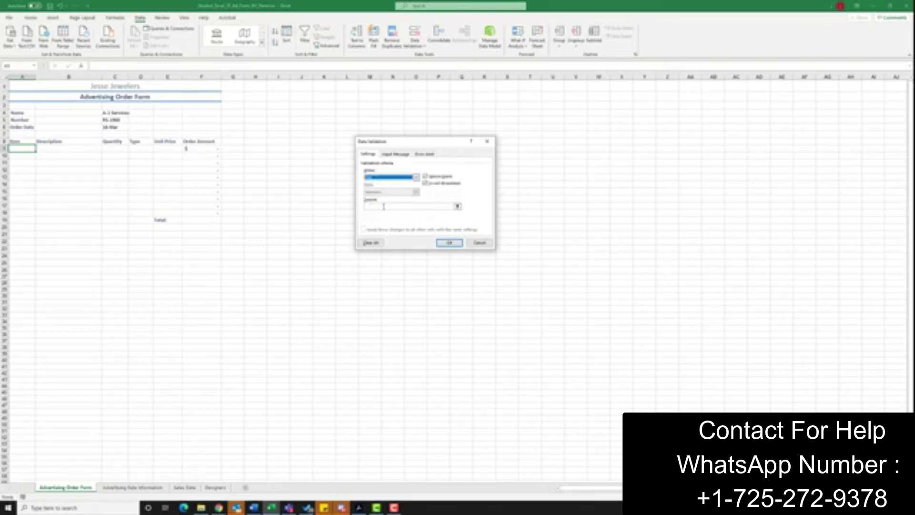
left_click(380, 207)
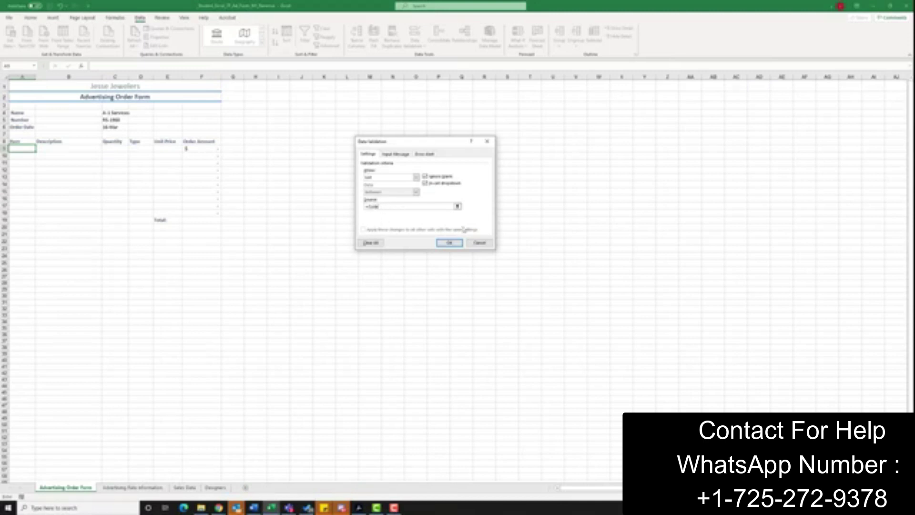
left_click(448, 243)
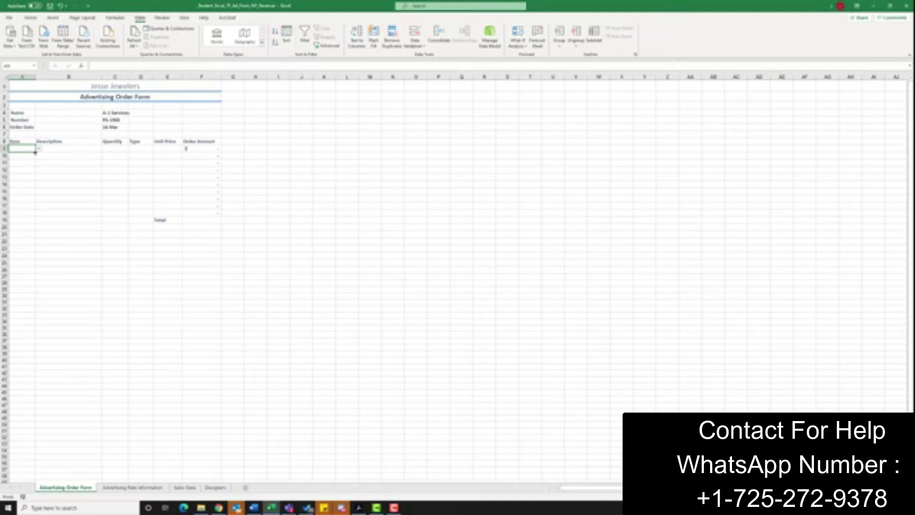
Fill the A9 validation down through A18 and choose the item code D-PH from the list in A9.
left_click_drag(36, 151, 35, 215)
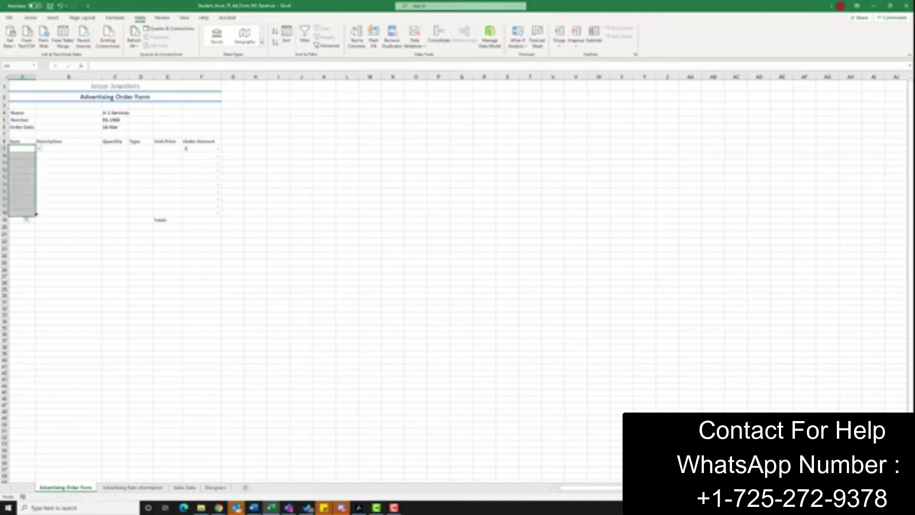
left_click(24, 163)
left_click(25, 148)
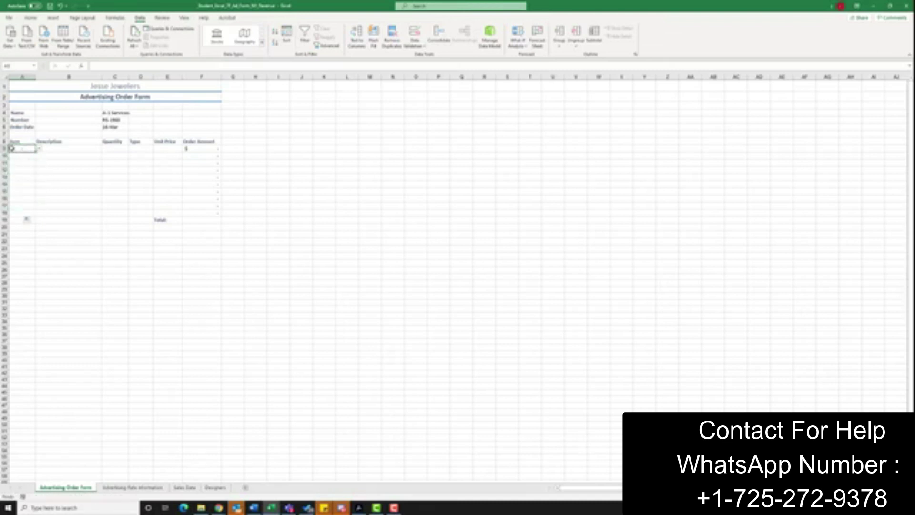
left_click(40, 149)
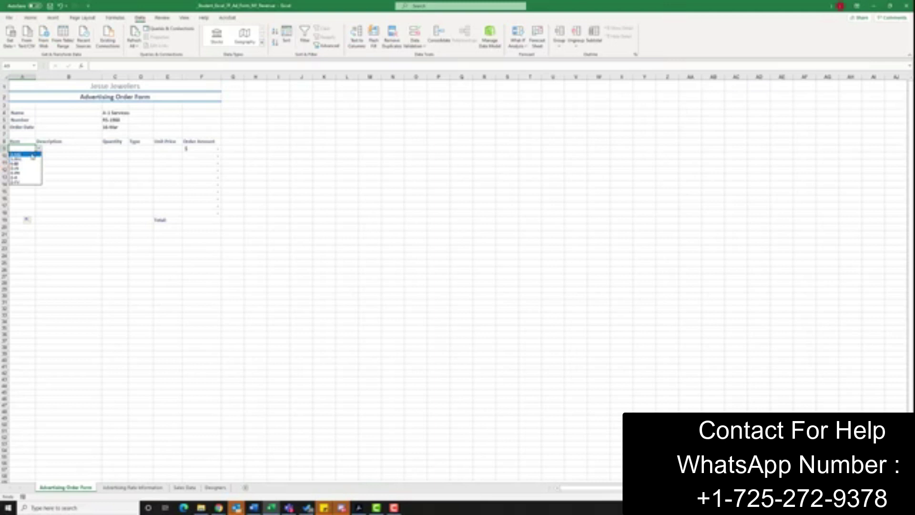
left_click(22, 172)
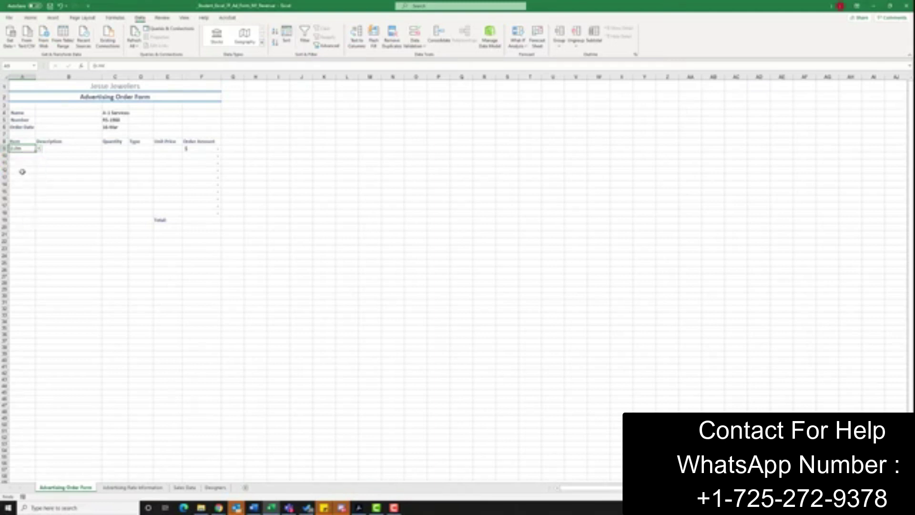
Search the function list for vlookup and insert the VLOOKUP function in Description cell B9.
left_click(60, 149)
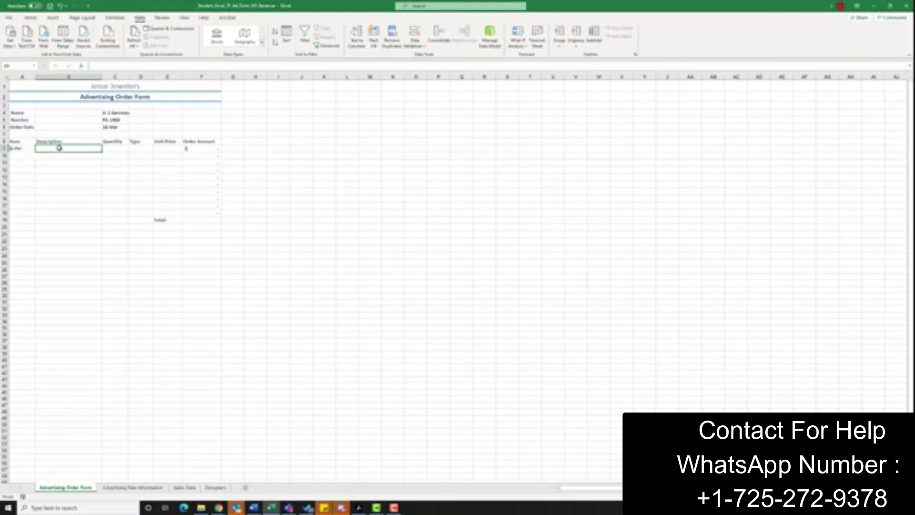
left_click(82, 67)
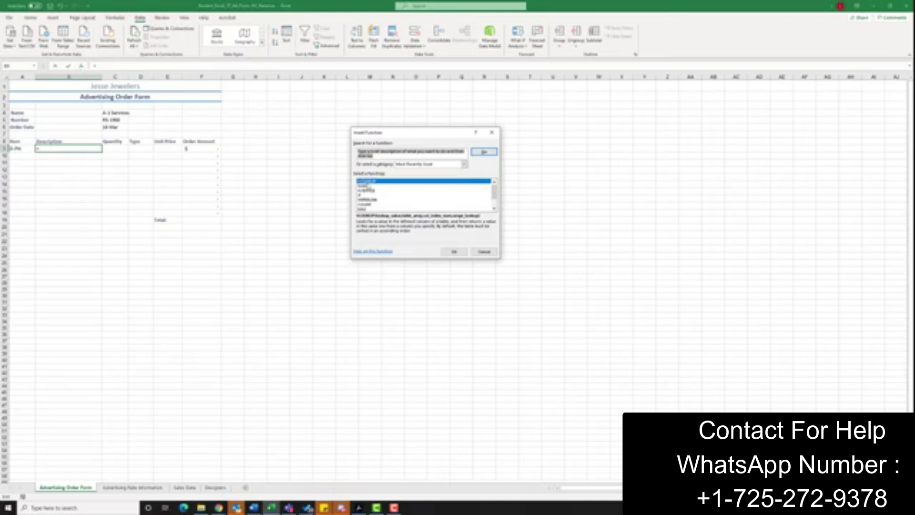
left_click(361, 151)
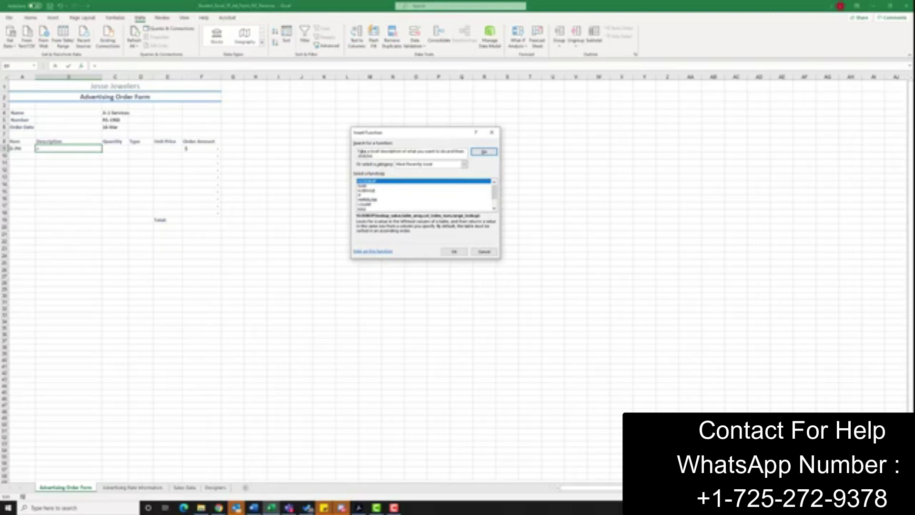
left_click_drag(381, 157, 351, 151)
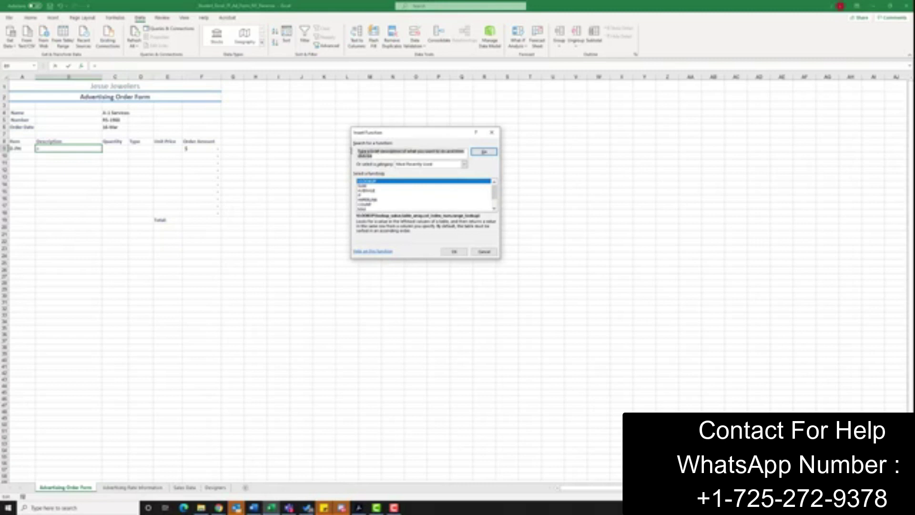
type("if")
type("ookup")
left_click(489, 154)
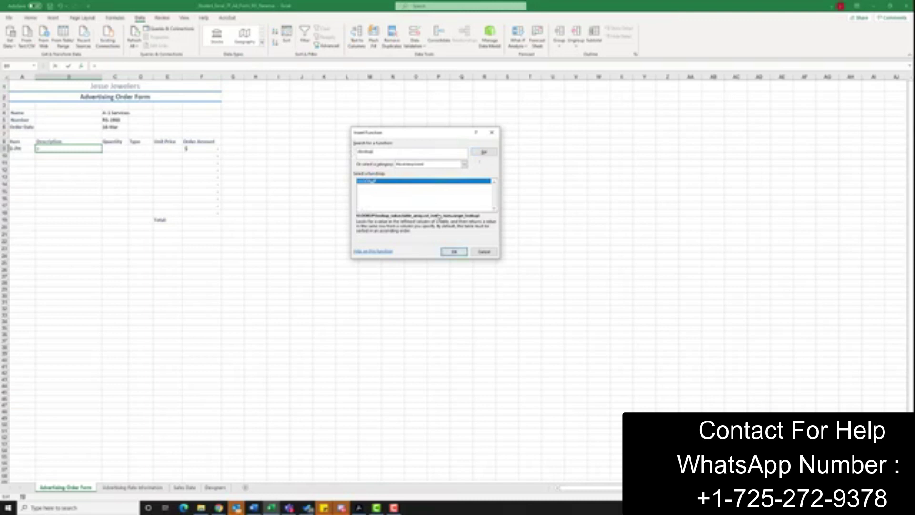
left_click(455, 253)
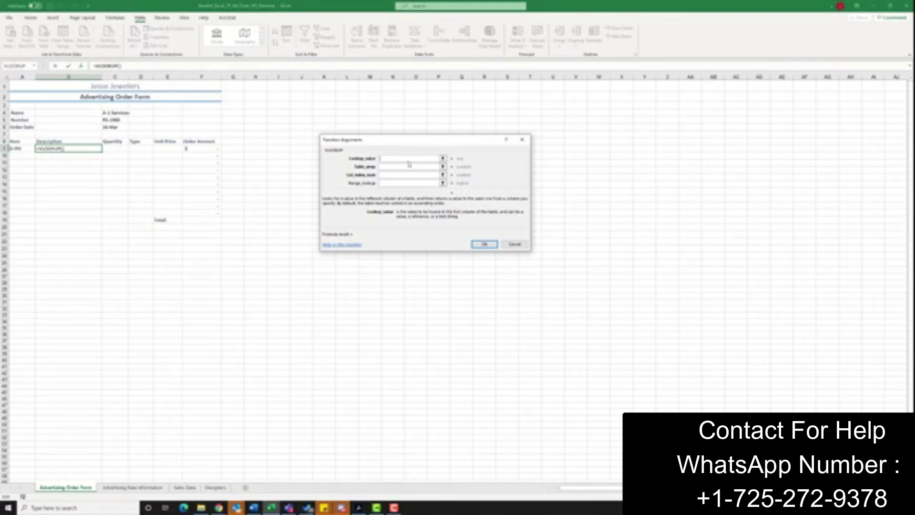
Complete the B9 VLOOKUP with lookup value A9, absolute table array $A$4:$C$11 on the Advertising Rate Information sheet, and column index 2.
type("9")
left_click(388, 168)
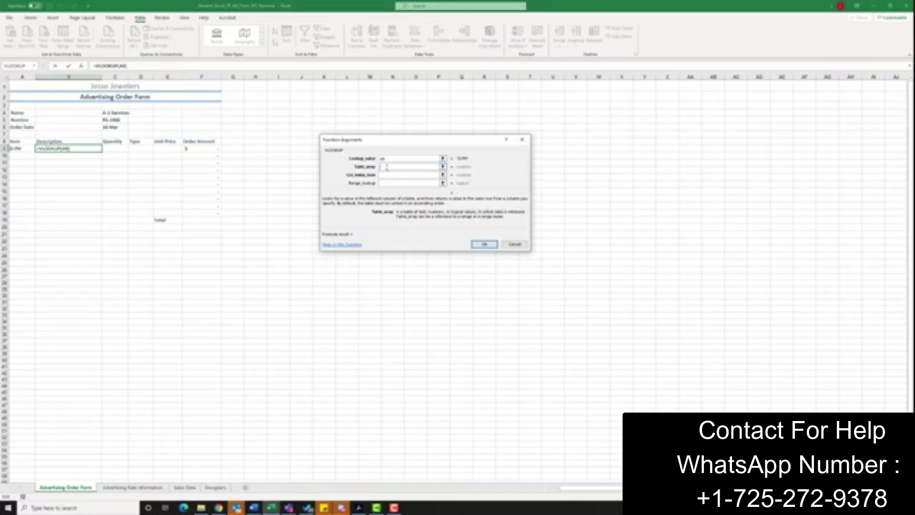
left_click(140, 488)
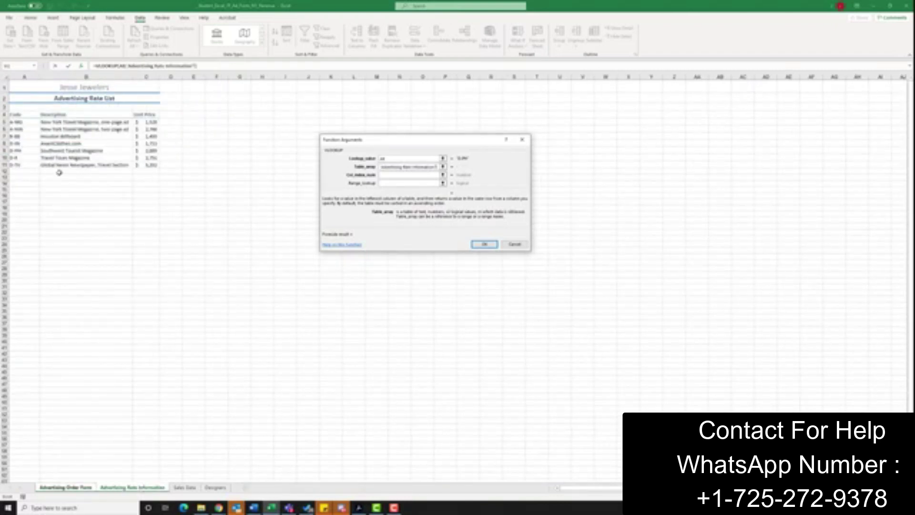
left_click_drag(13, 114, 144, 164)
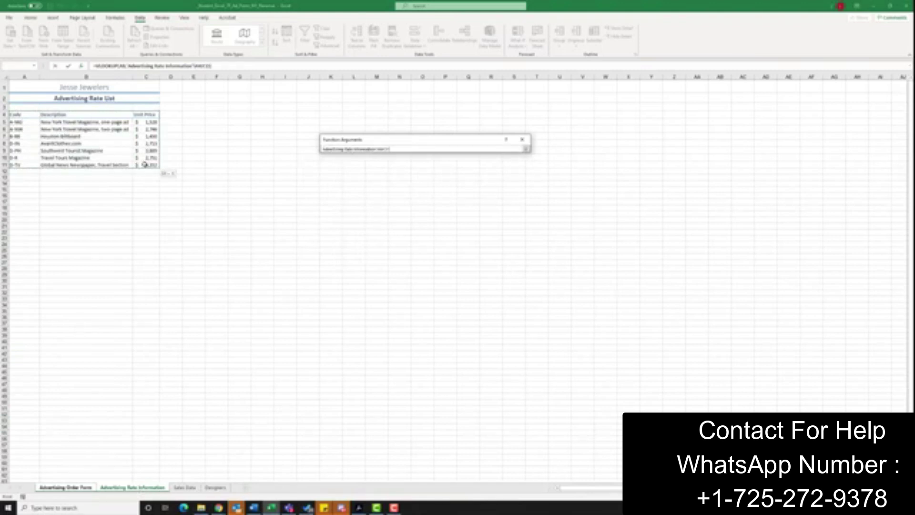
left_click_drag(144, 165, 145, 165)
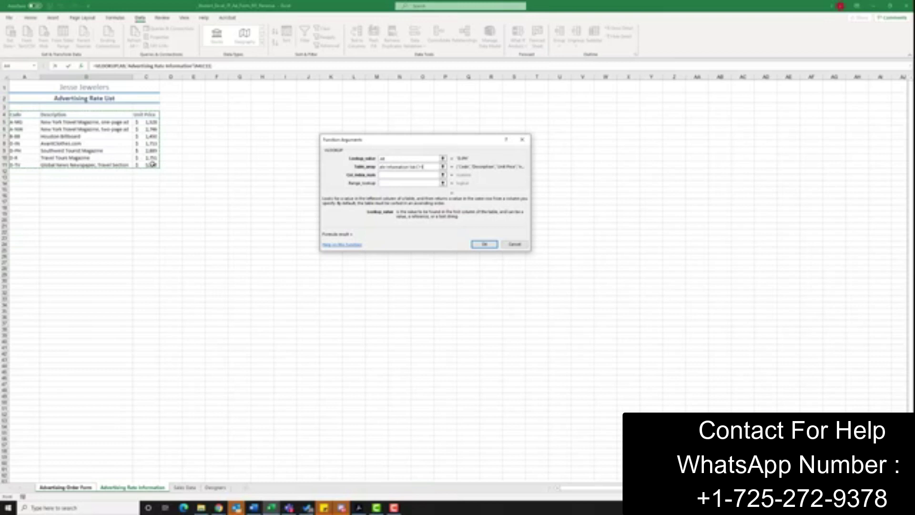
key("F4")
left_click(396, 174)
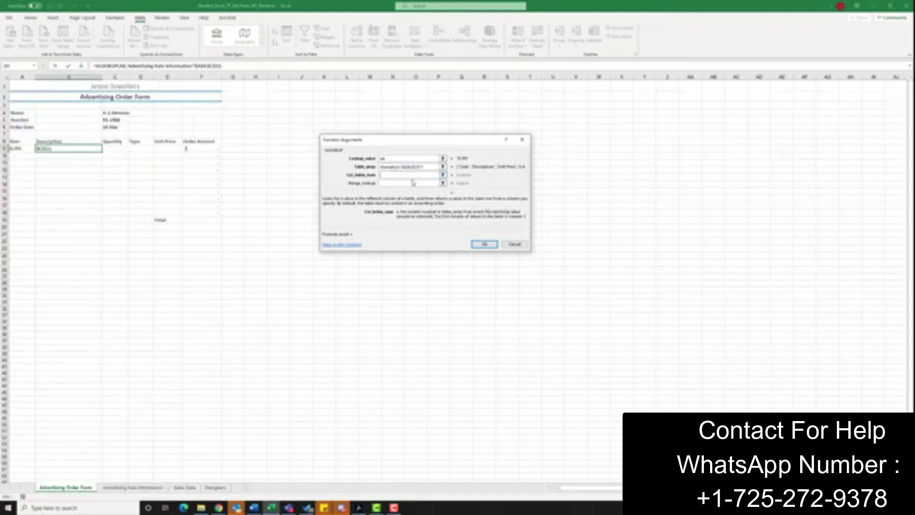
type("2")
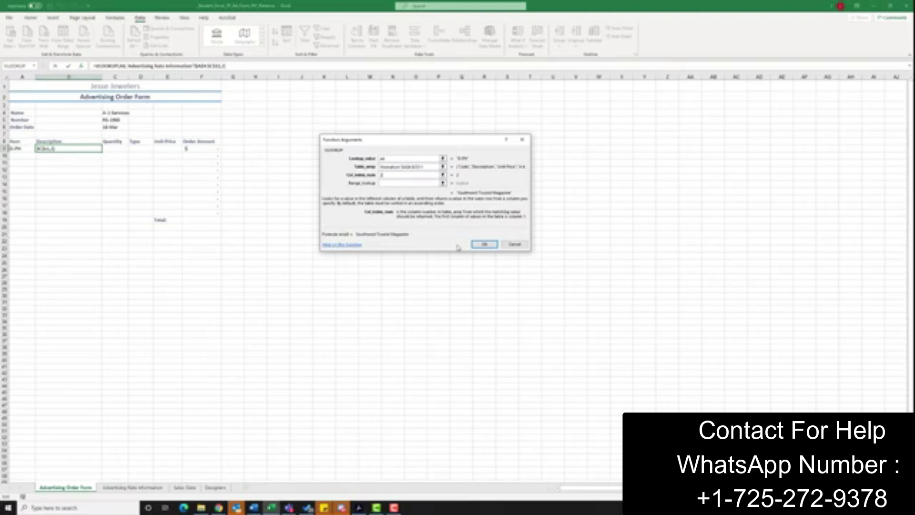
left_click(485, 244)
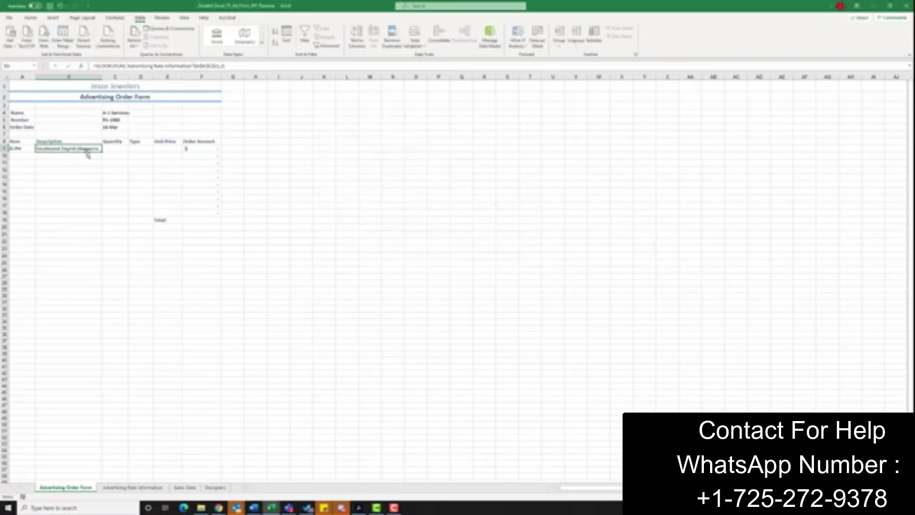
Enter 4 as the Quantity in C9 and Regional as the Type in D9.
left_click(112, 152)
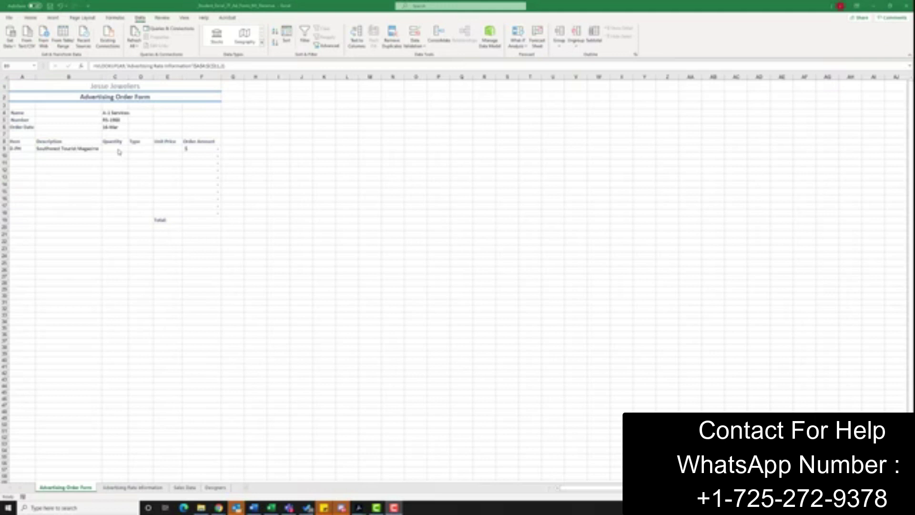
left_click(118, 149)
left_click(118, 149)
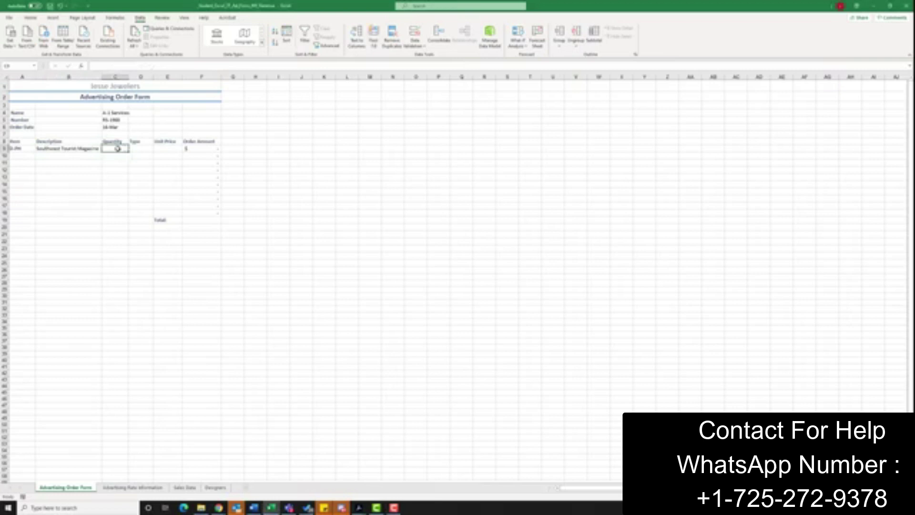
type("4")
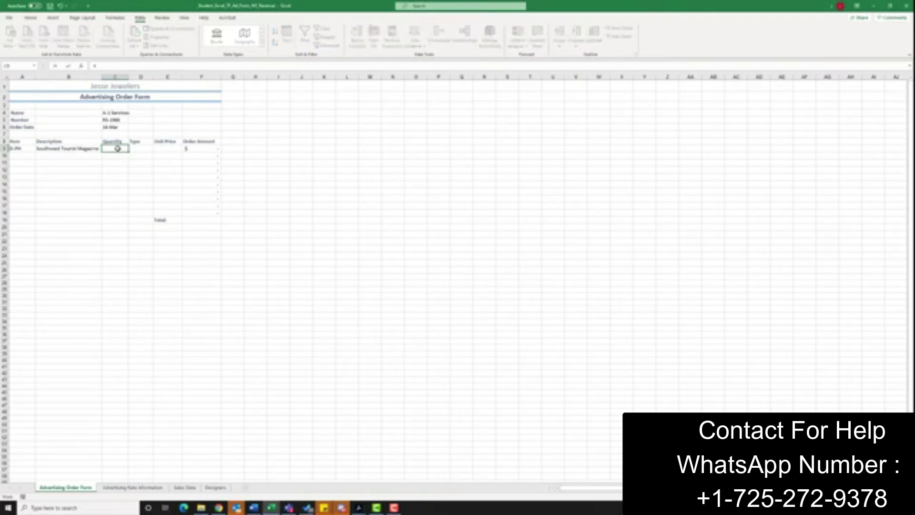
key("Tab")
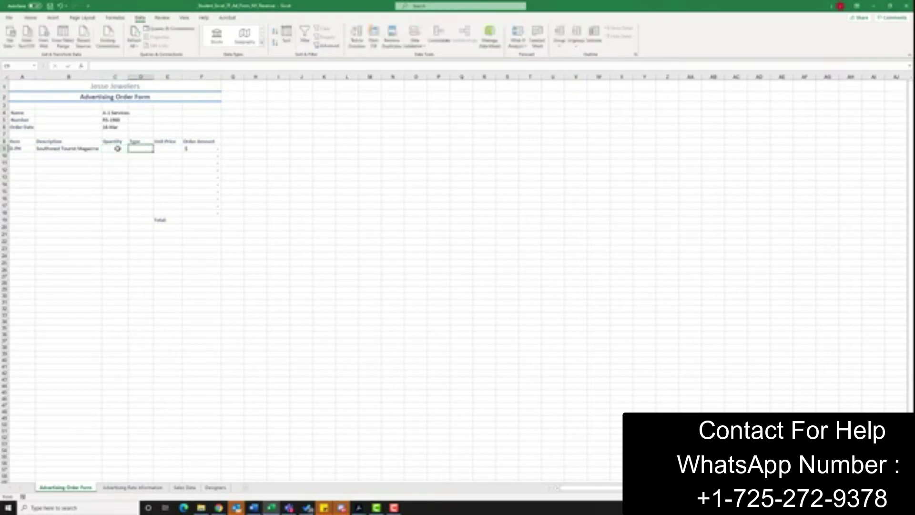
type("Re")
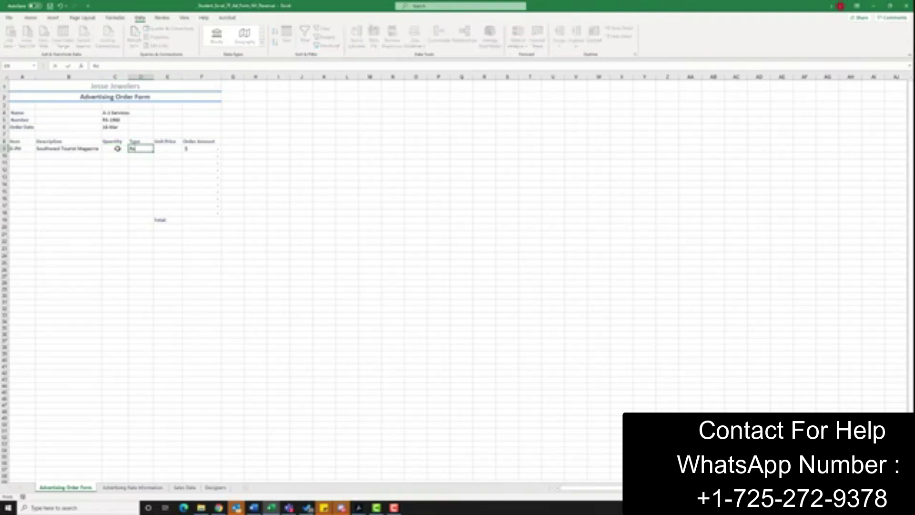
type("gional")
key("Tab")
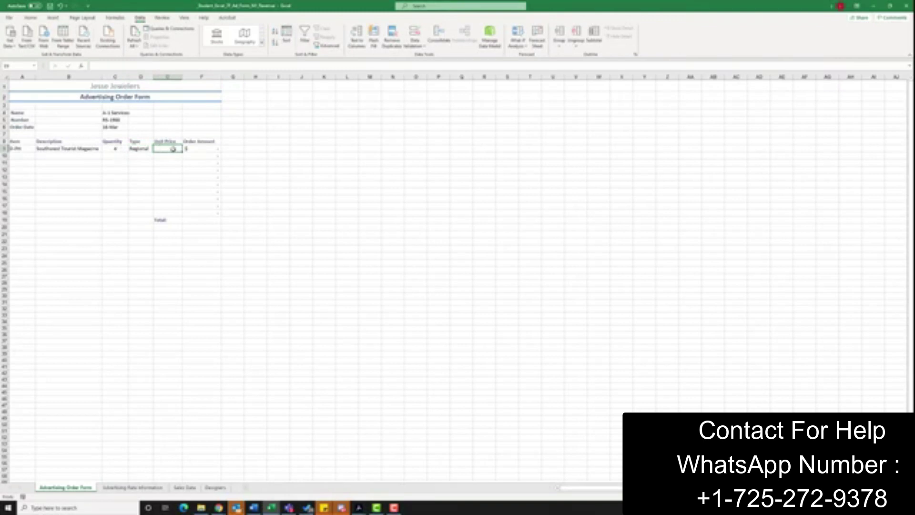
Insert a VLOOKUP in Unit Price cell E9 with lookup value A9, absolute table array $A$4:$C$11 on Advertising Rate Information, and column index 3.
left_click(82, 66)
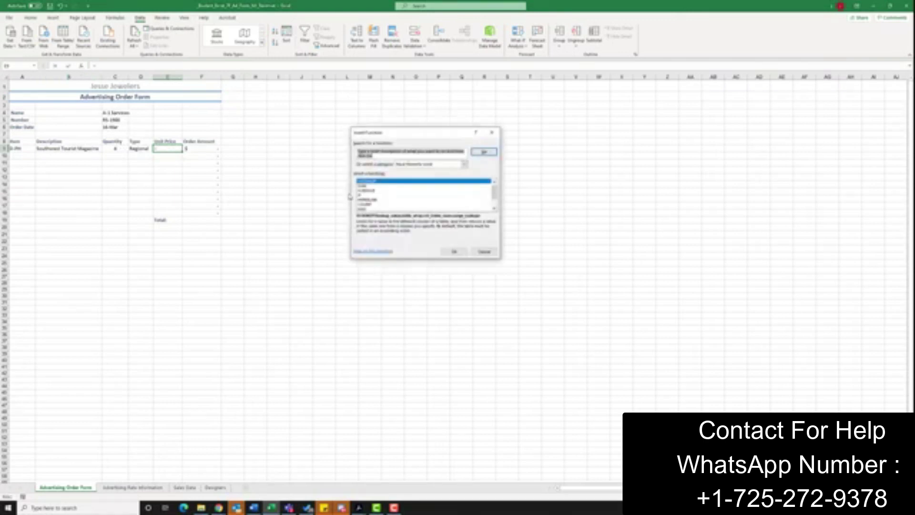
left_click(463, 251)
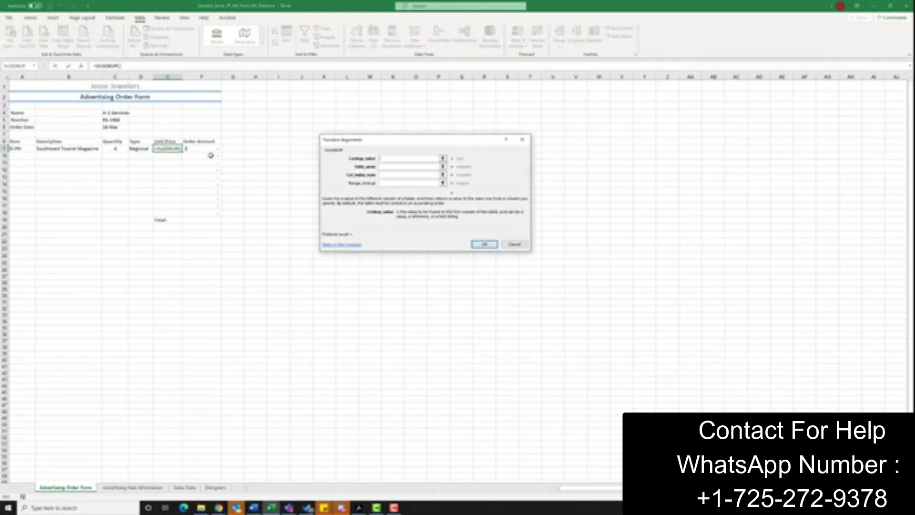
left_click(25, 148)
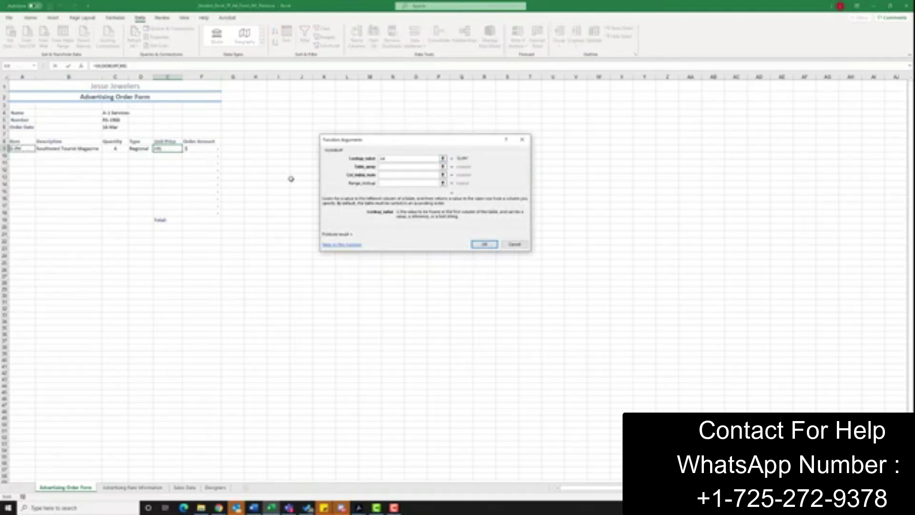
left_click(386, 167)
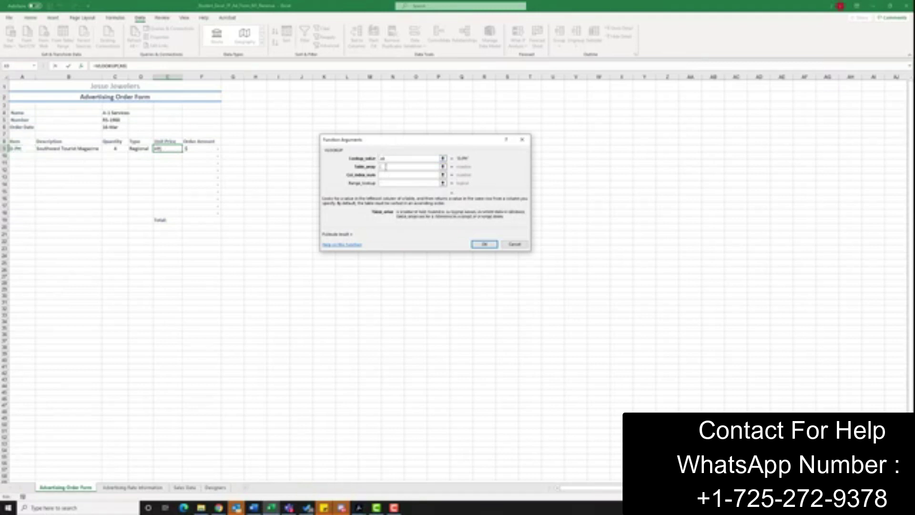
left_click(124, 491)
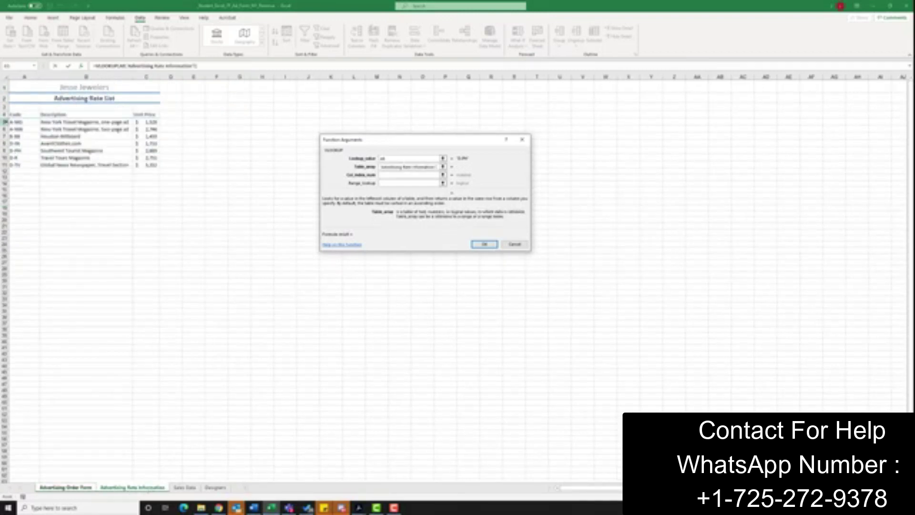
left_click_drag(17, 115, 142, 163)
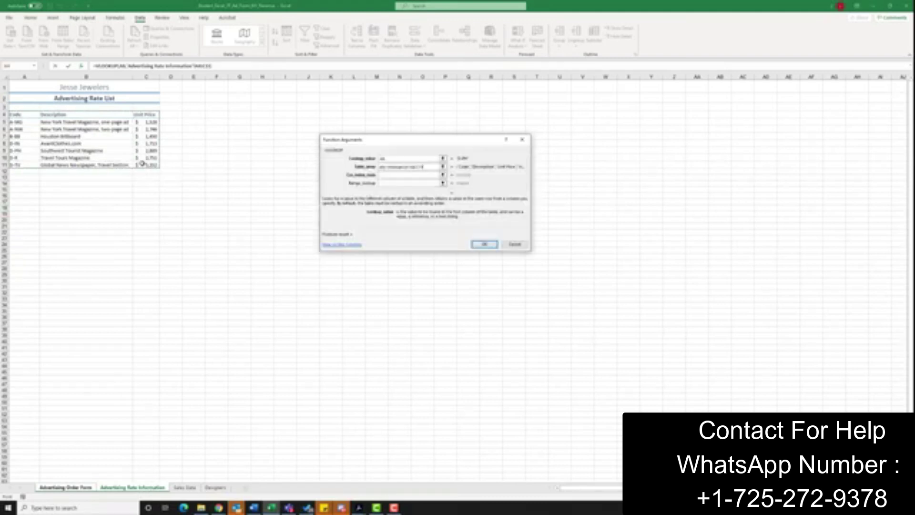
key("F4")
left_click(395, 175)
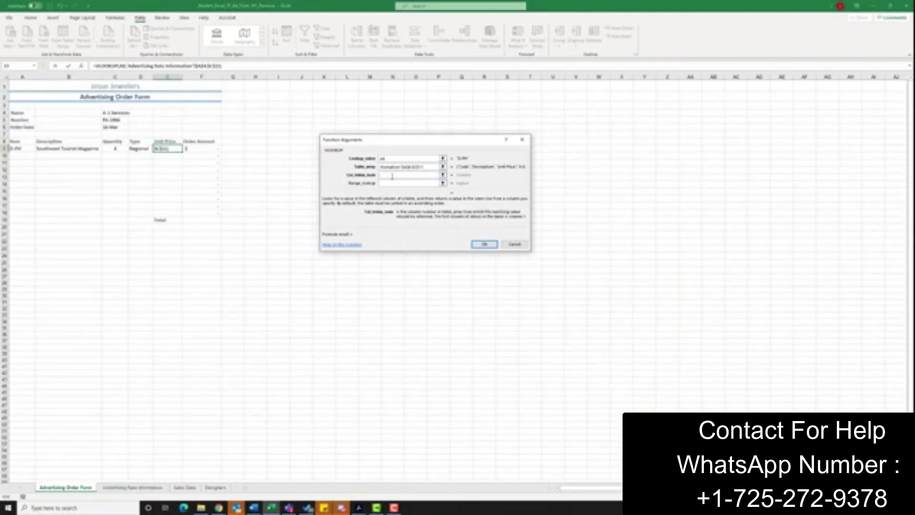
type("3")
left_click(485, 245)
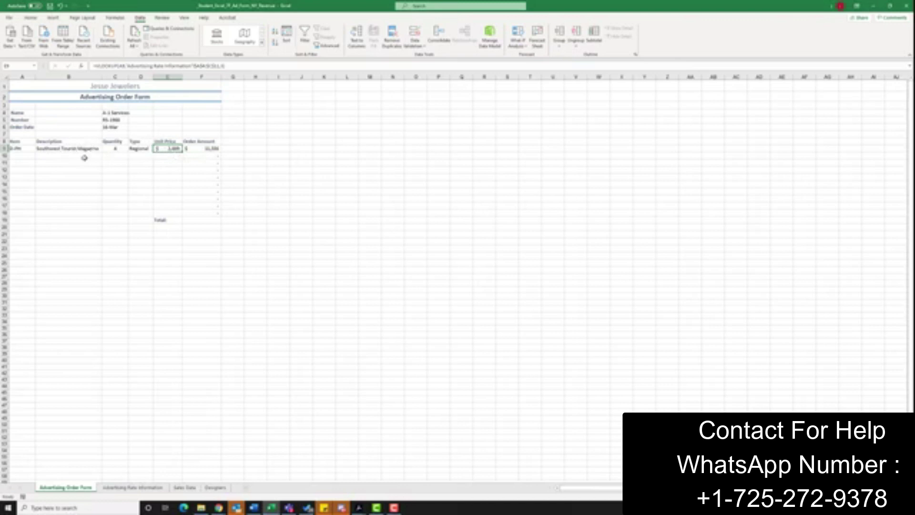
Fill the Description formula in B9 and the Unit Price formula in E9 down through row 18.
key("Left")
key("Left")
key("Left")
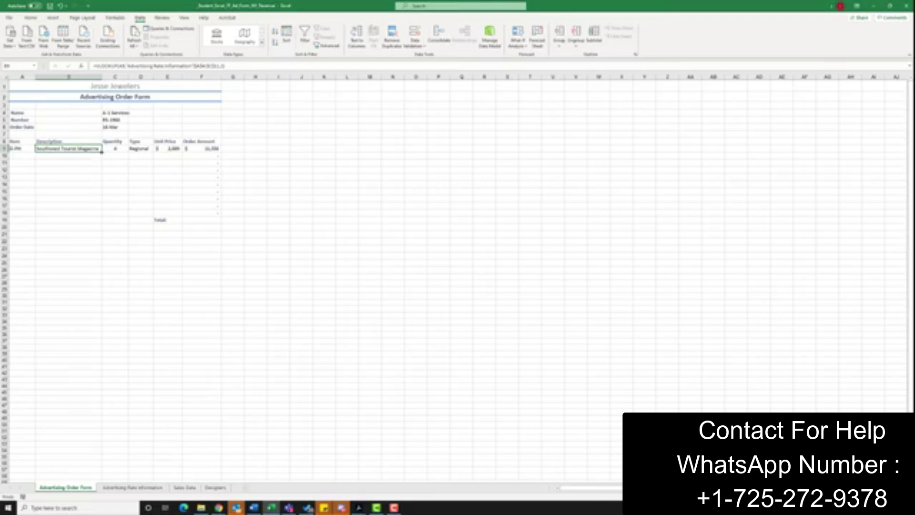
left_click_drag(102, 152, 106, 216)
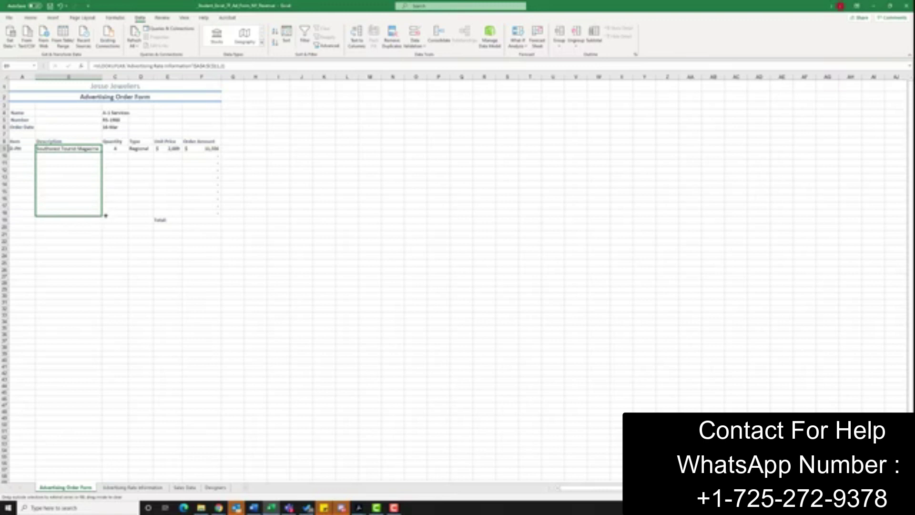
left_click_drag(106, 216, 105, 217)
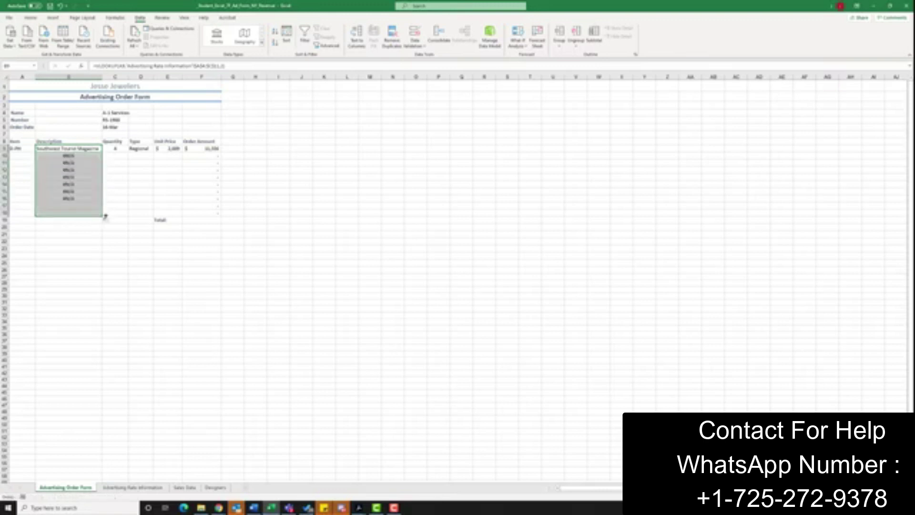
left_click(173, 149)
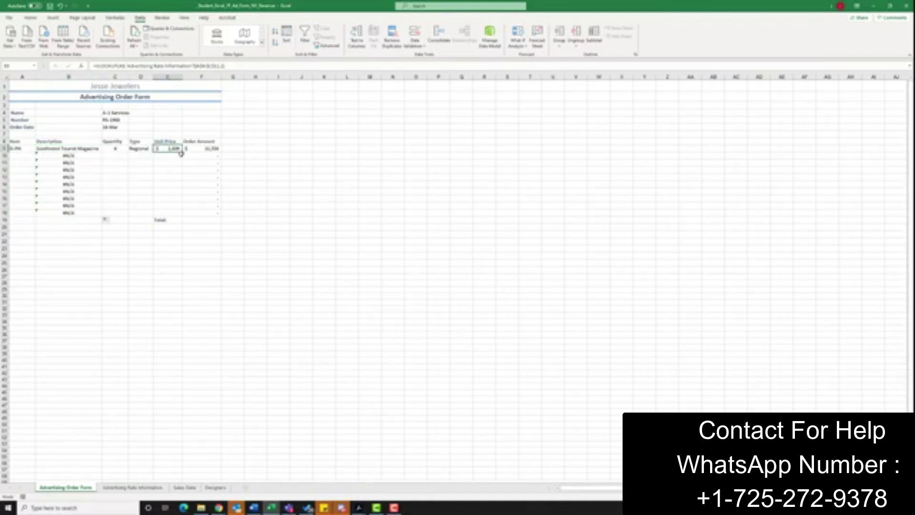
left_click_drag(182, 152, 184, 216)
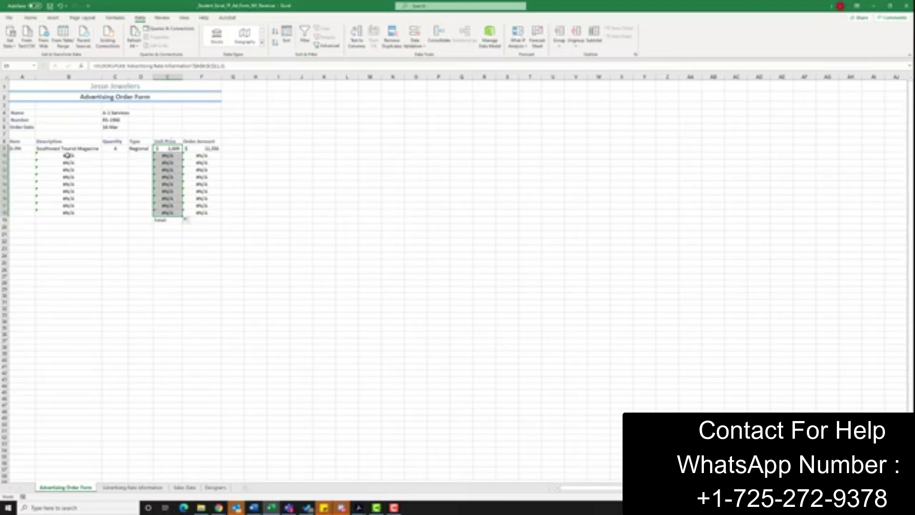
Choose the item code D-R from the validation list in A10.
left_click(20, 155)
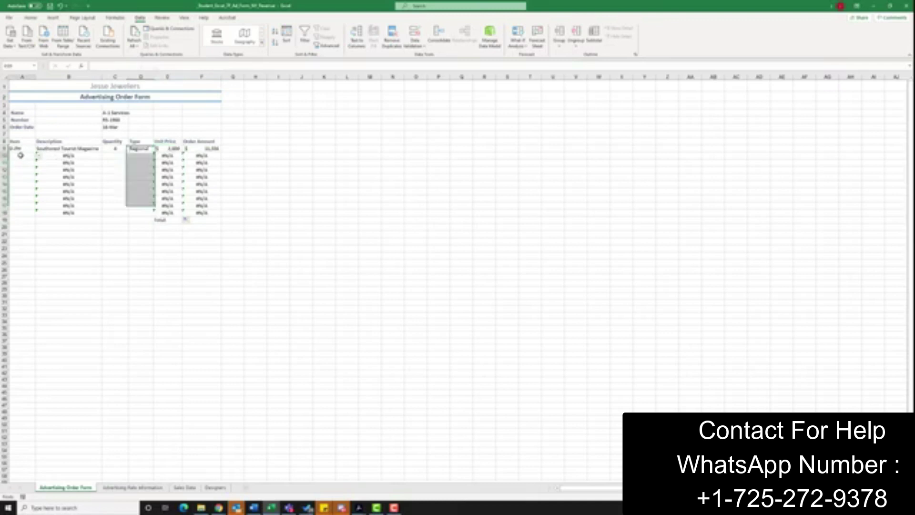
left_click(38, 157)
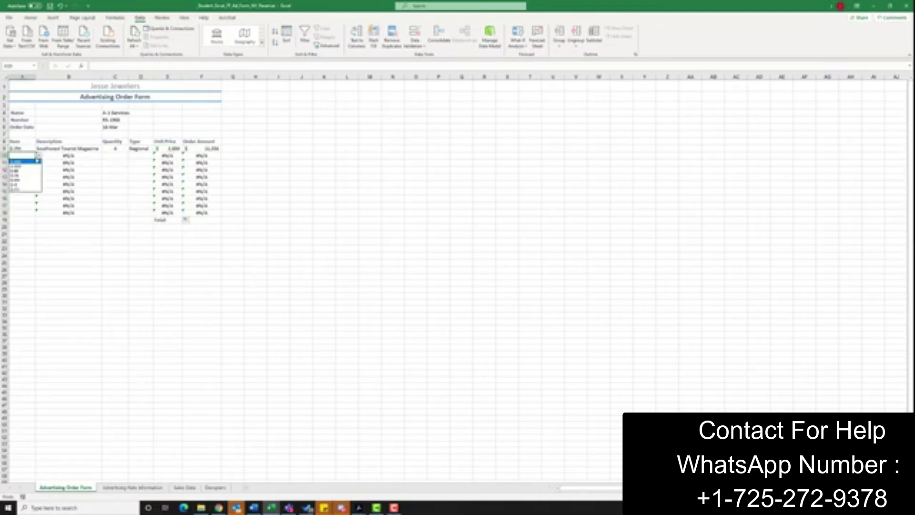
left_click(26, 185)
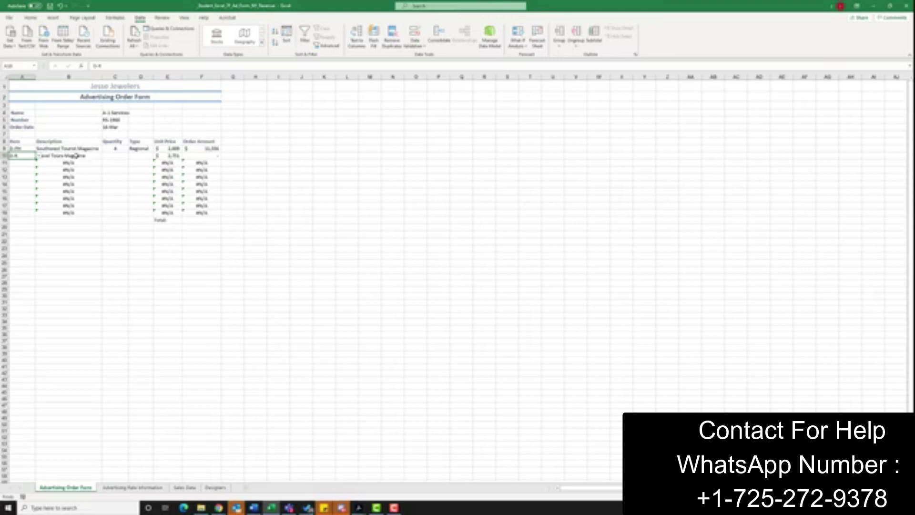
Enter 6 as the Quantity in C10 and National as the Type in D10.
left_click(112, 155)
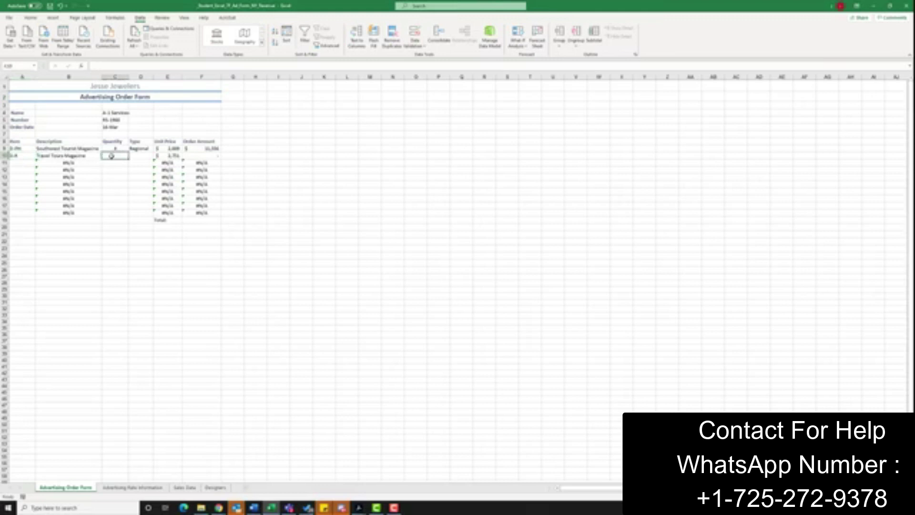
type("6")
left_click(136, 156)
type("National")
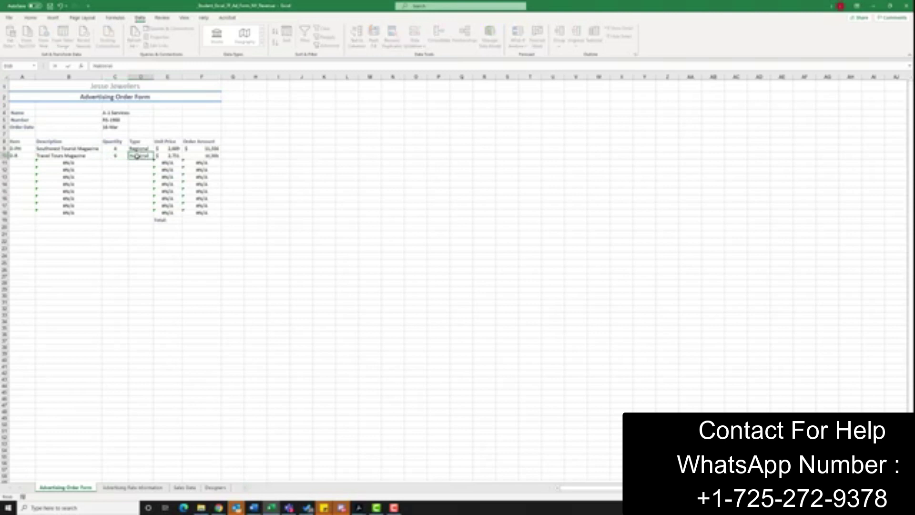
Fill order row 11 with item code D-IN from the validation list, Quantity 15 and Type Internet.
left_click(22, 164)
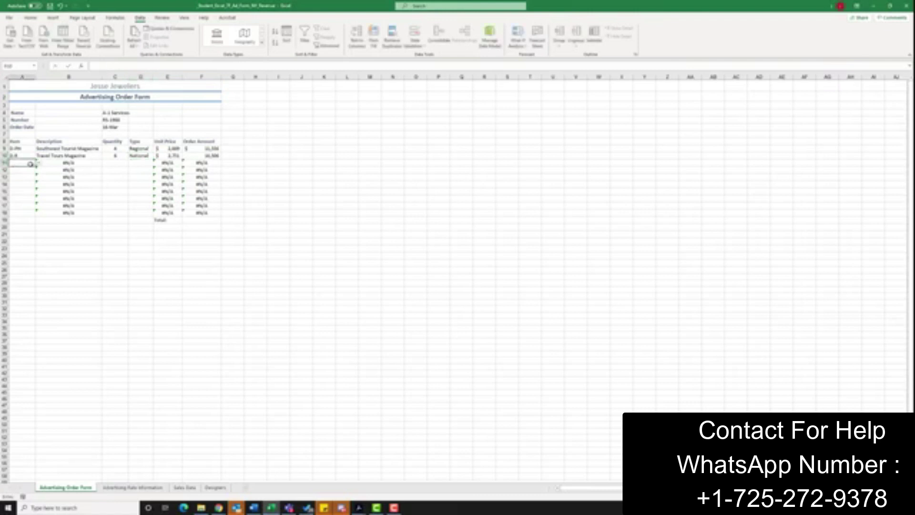
left_click(38, 164)
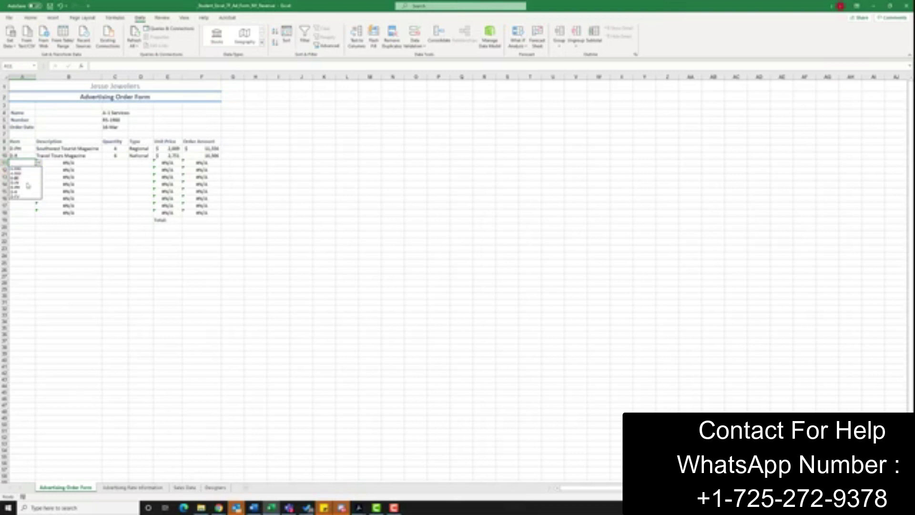
left_click(23, 183)
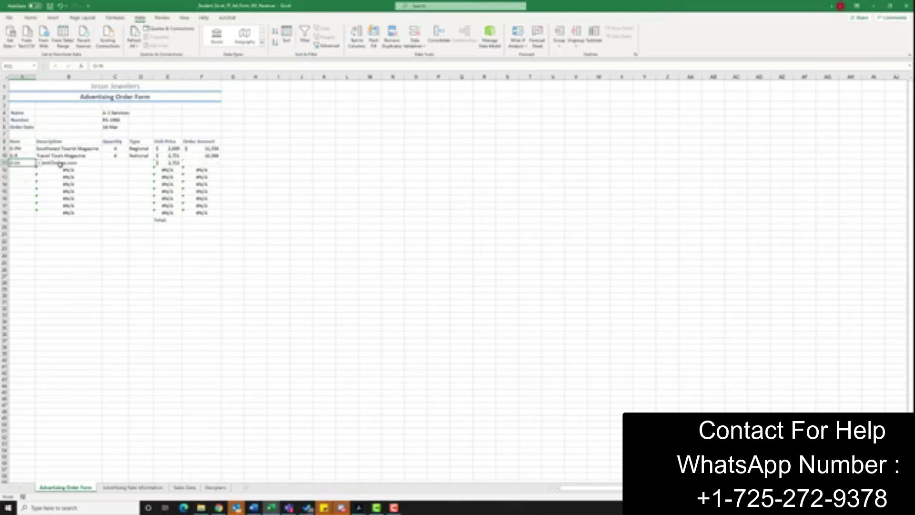
left_click(115, 164)
type("10")
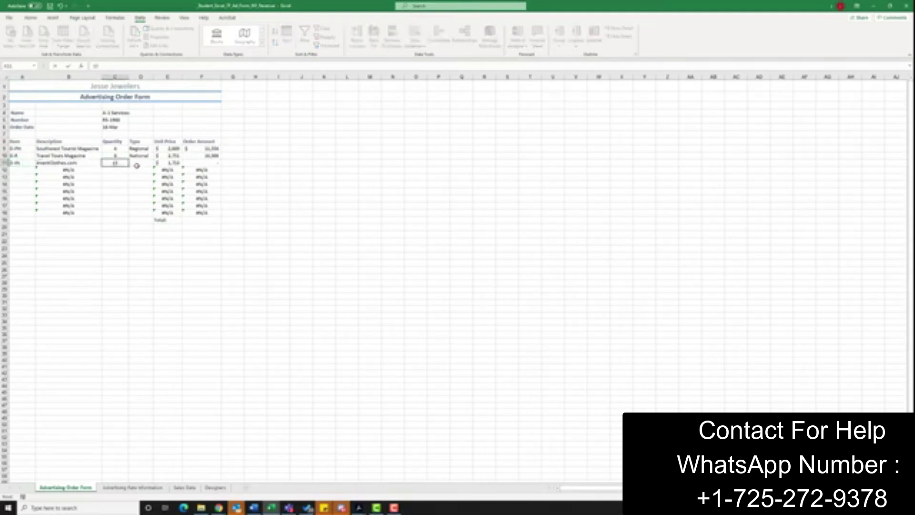
left_click(137, 165)
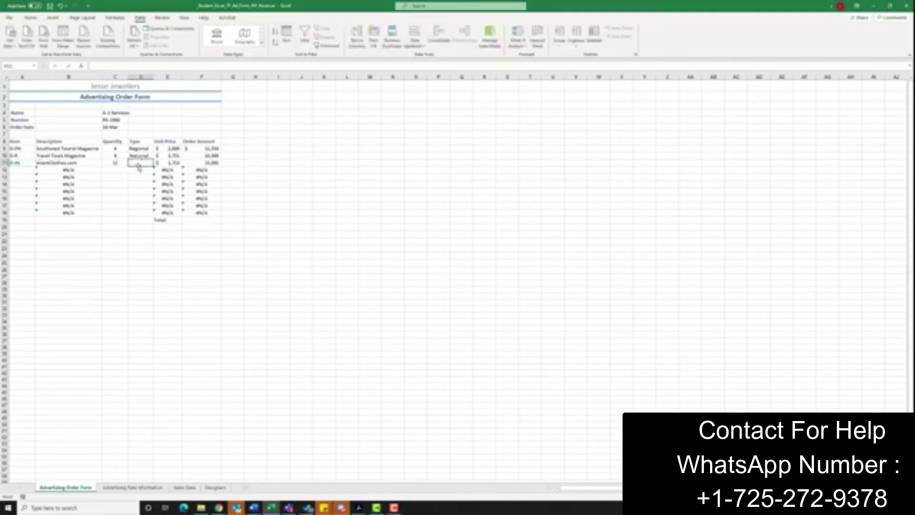
type("Internet")
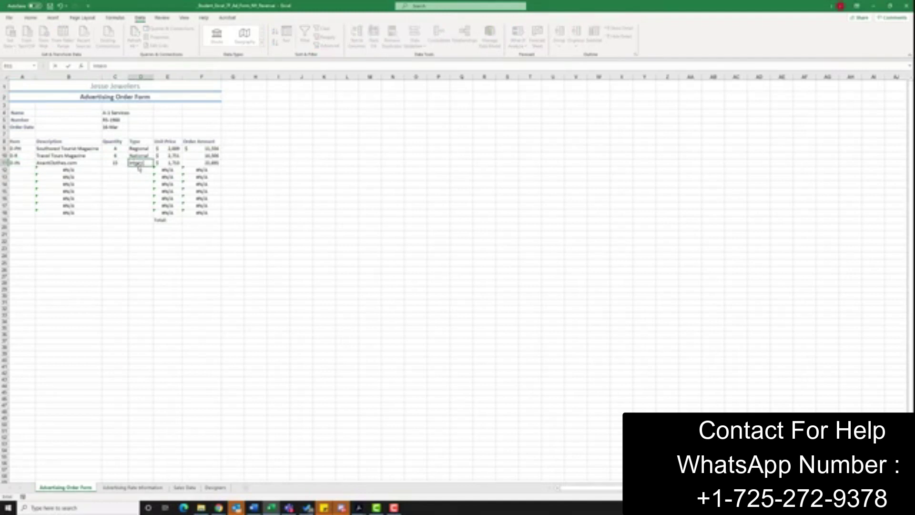
Fill order row 12 with item code B-BB from the validation list, Quantity 7 and Type Billboard.
left_click(23, 171)
left_click(38, 170)
left_click(27, 190)
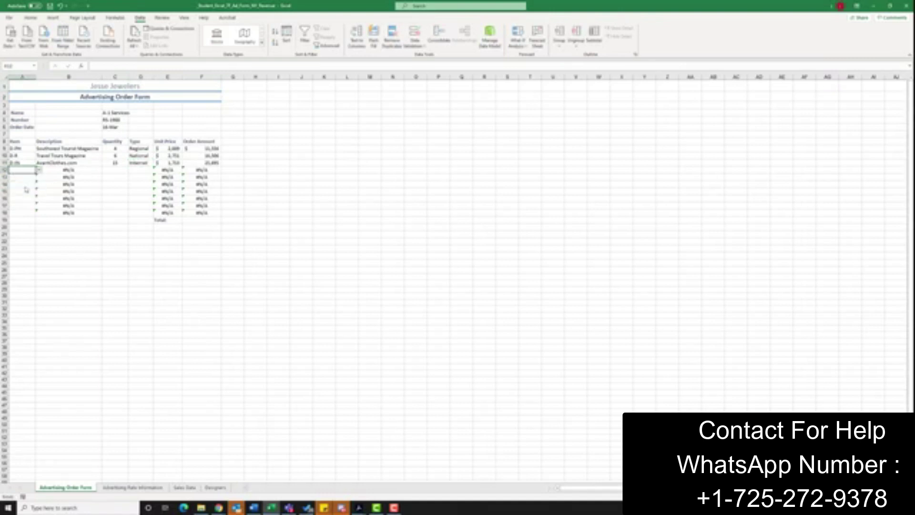
left_click(113, 170)
type("1")
key("Tab")
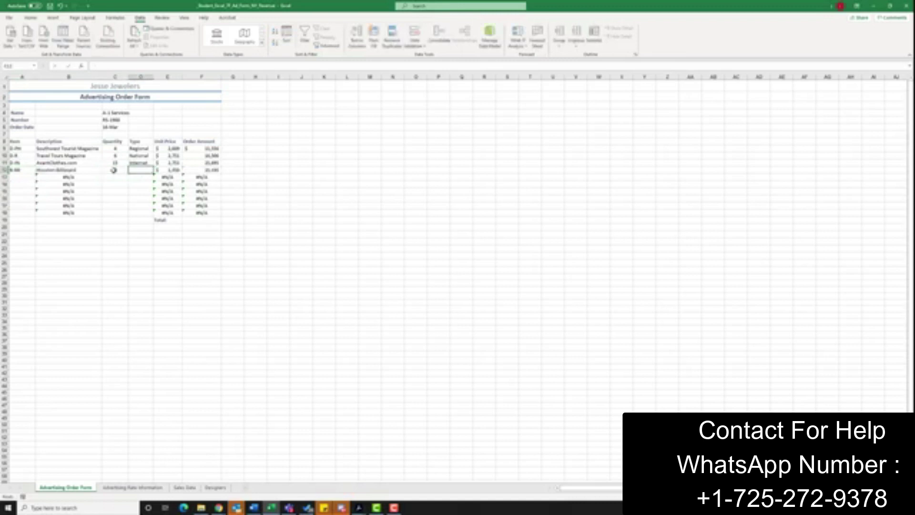
type("N")
type("illboard")
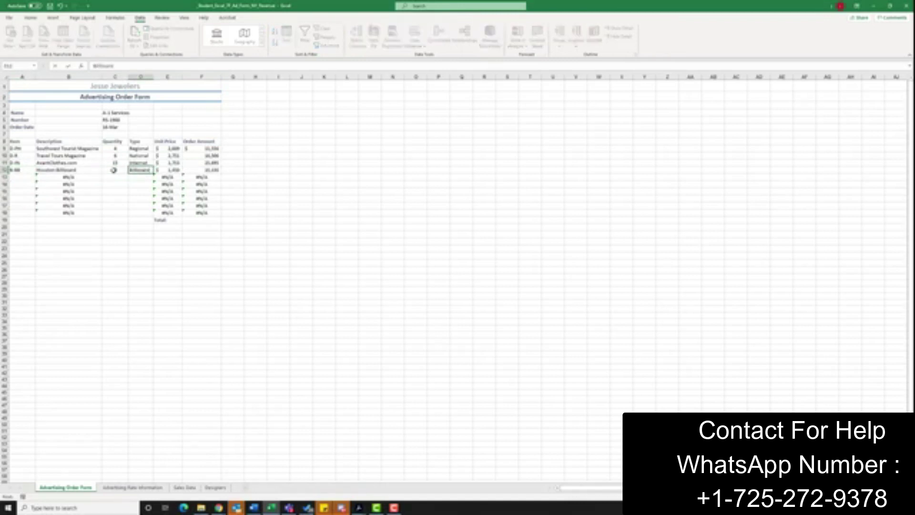
left_click(142, 191)
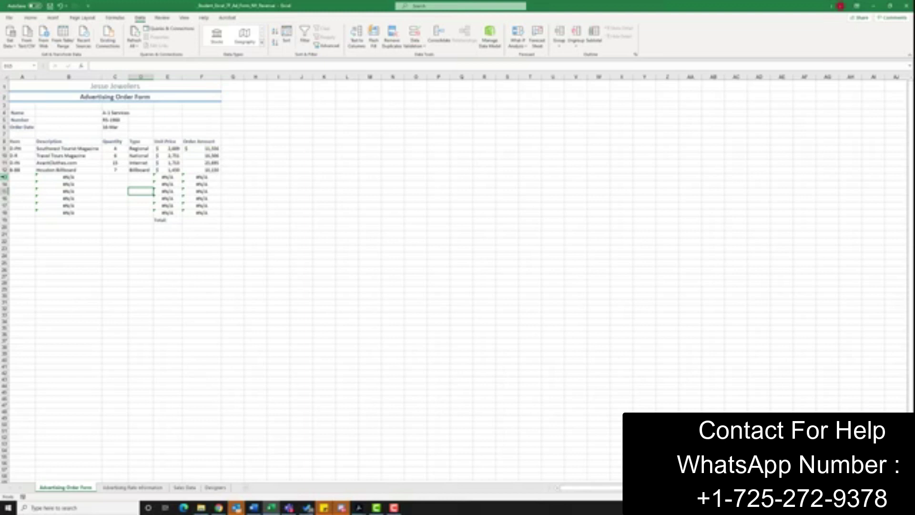
Delete the unused order rows 13 through 18 from the Advertising Order Form sheet.
left_click_drag(5, 177, 6, 213)
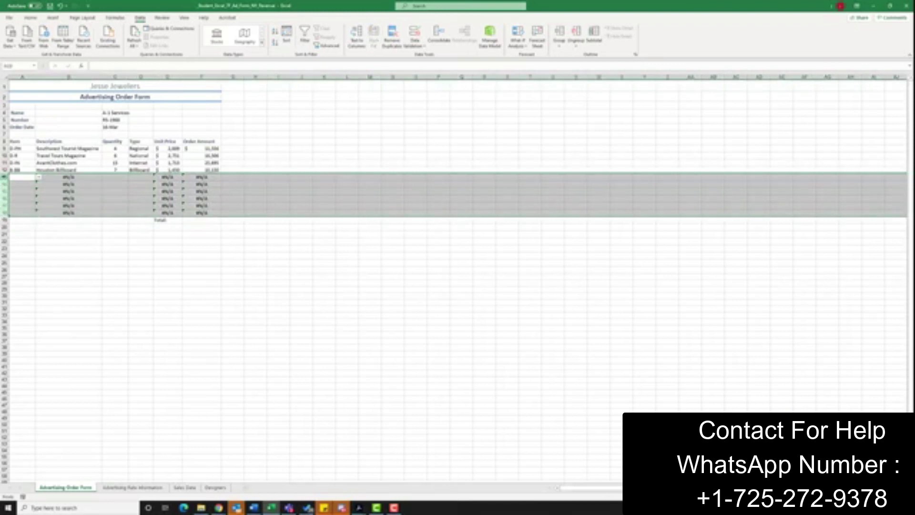
right_click(5, 177)
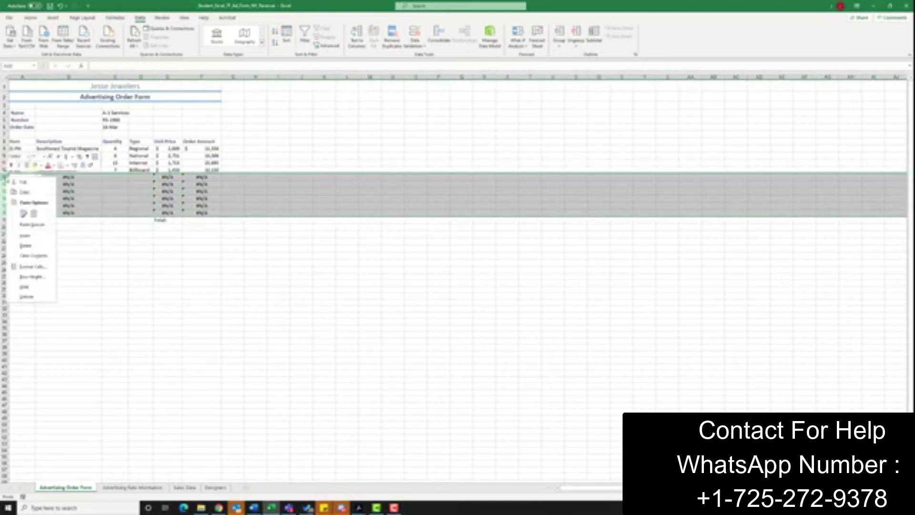
left_click(31, 246)
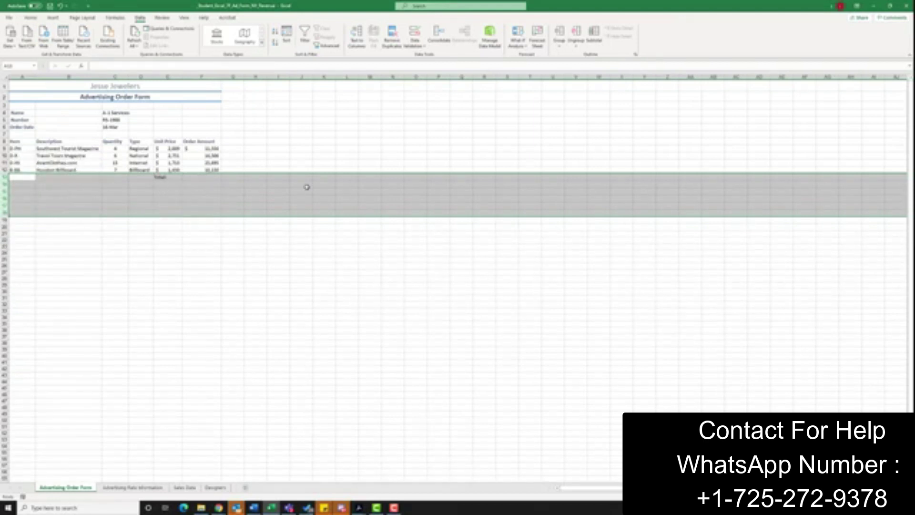
Insert an AutoSum of the order amounts F9:F12 in the Total row's cell F13.
left_click(196, 177)
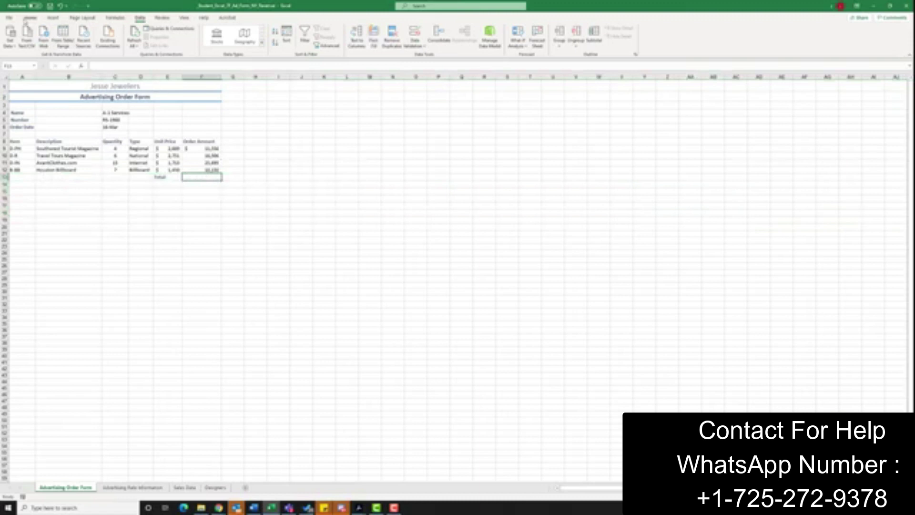
left_click(30, 18)
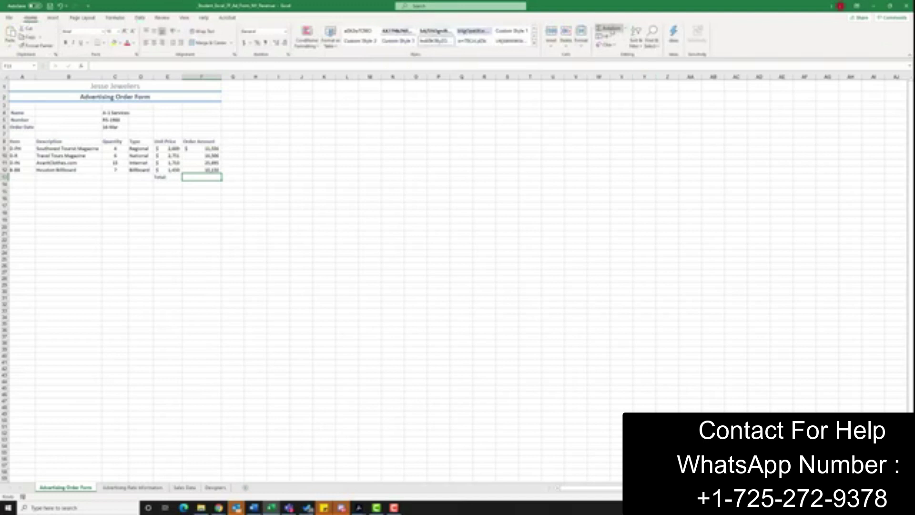
left_click(608, 29)
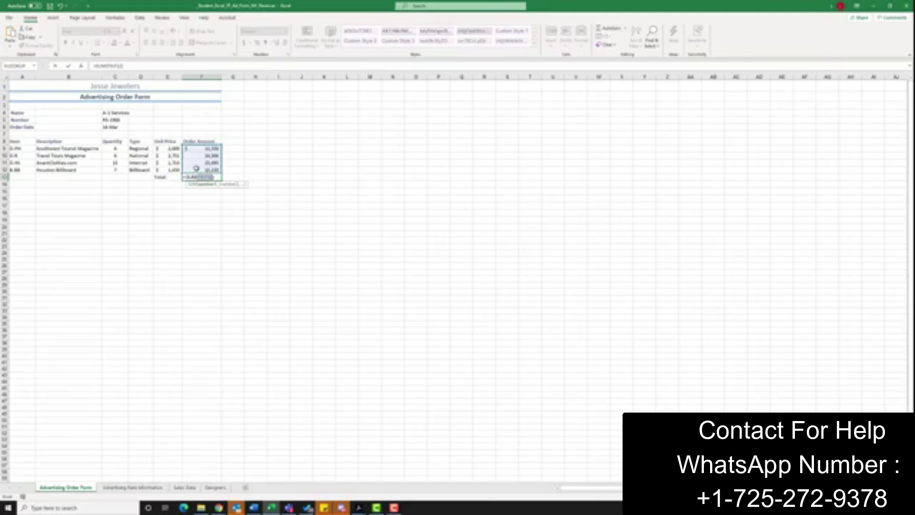
key("Return")
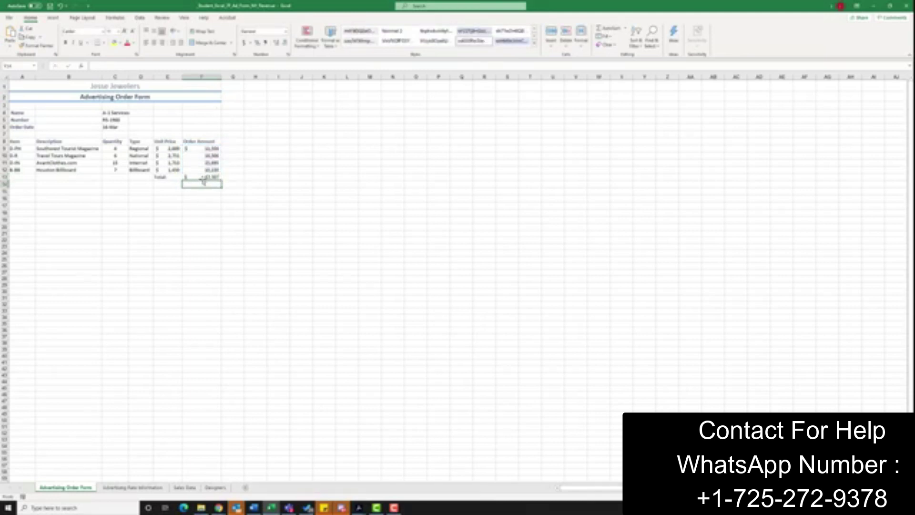
Apply the Total cell style to the order total in F13 and return to cell A1.
left_click(204, 176)
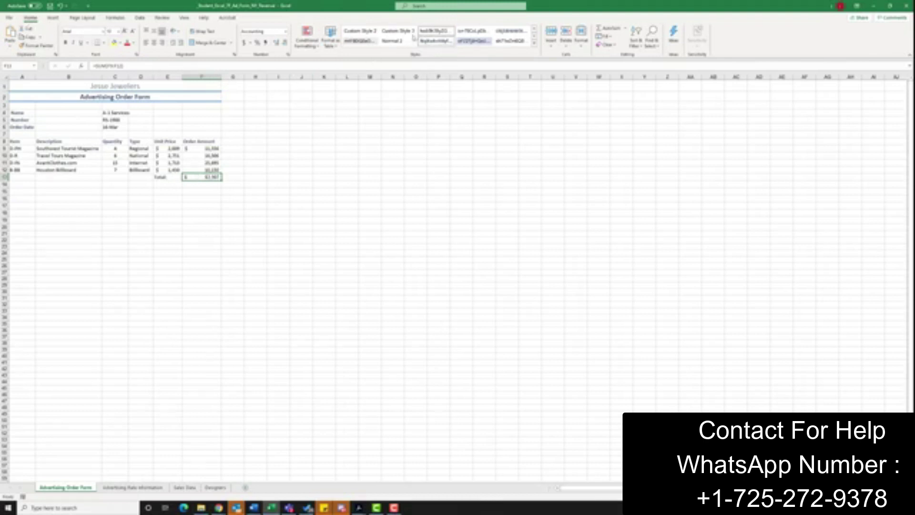
left_click(535, 42)
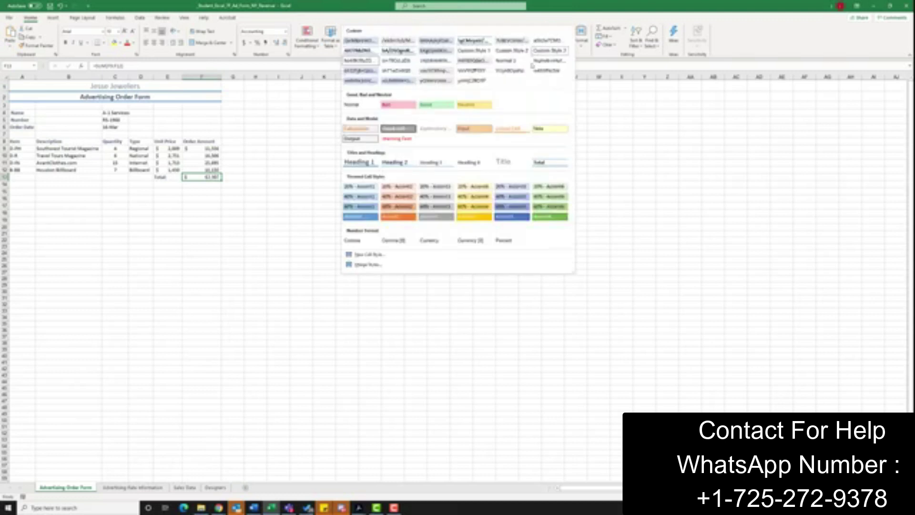
left_click(547, 163)
left_click(38, 85)
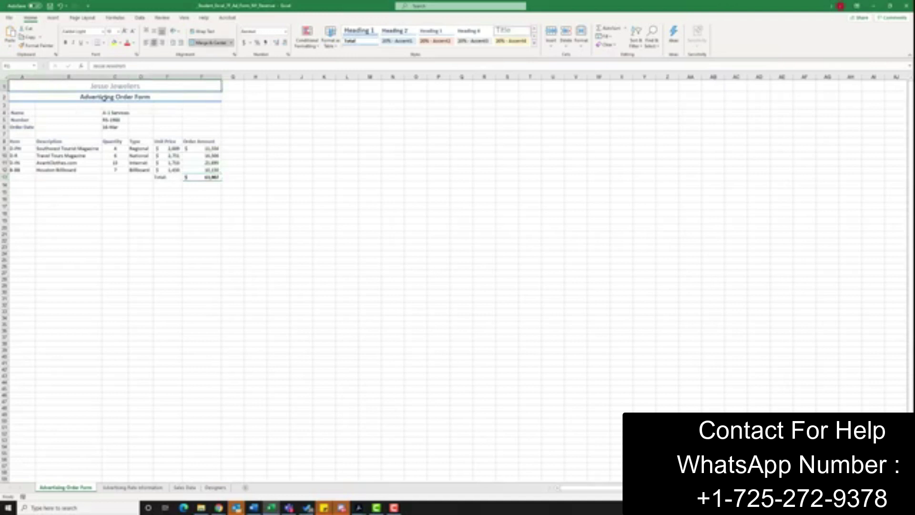
On the Sales Data sheet, trace the precedents of the projected 2nd Qtr Belts formula in I5.
left_click(183, 487)
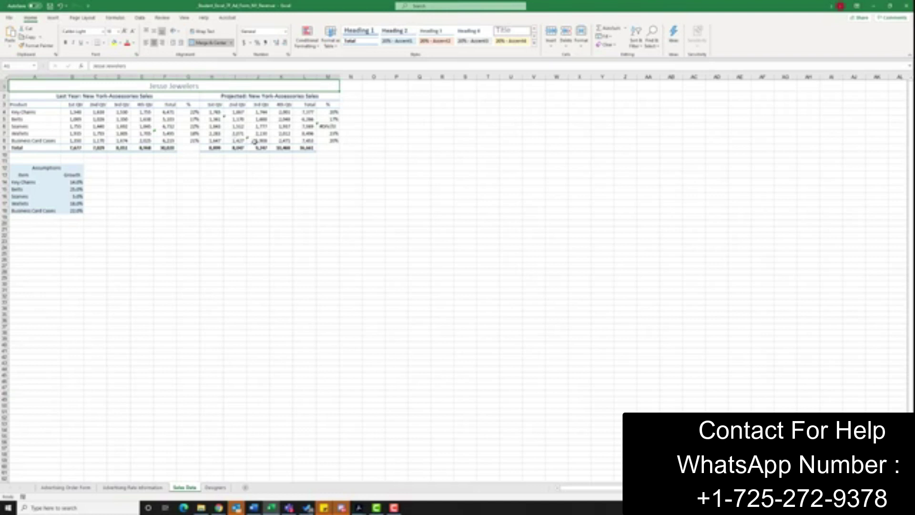
left_click(235, 119)
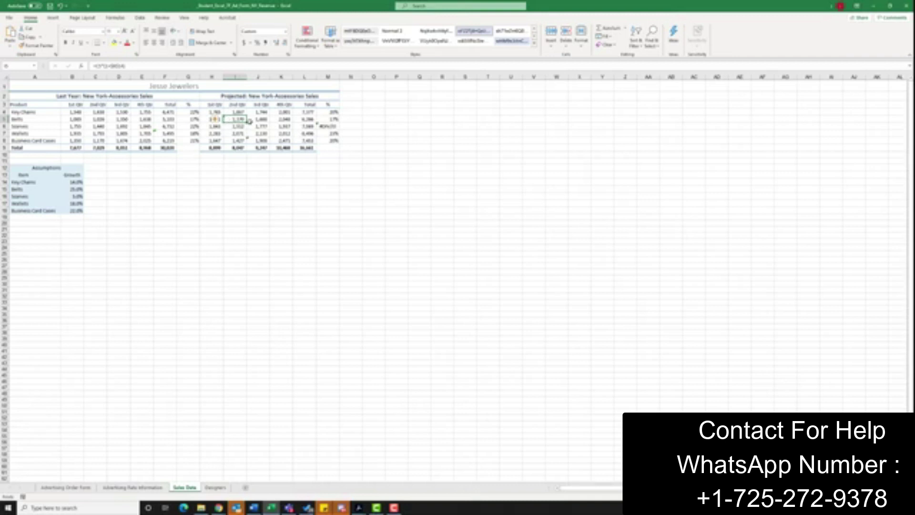
left_click(115, 18)
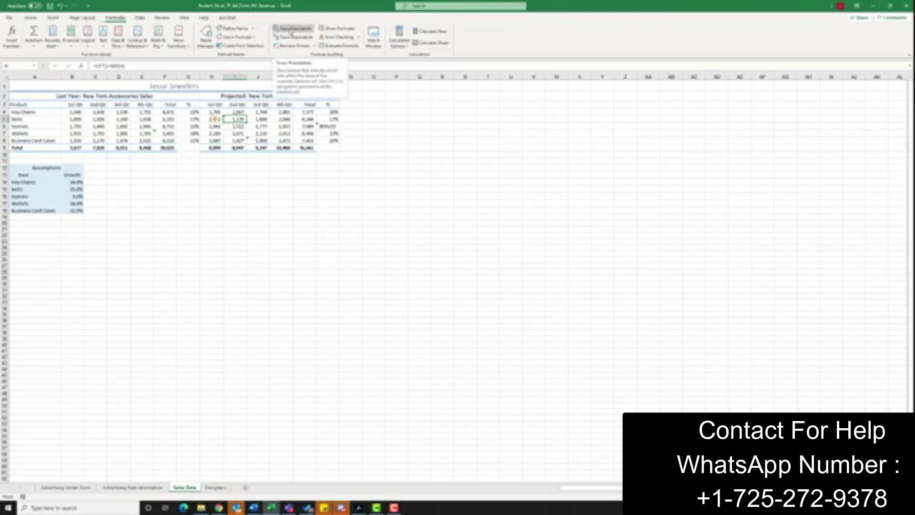
left_click(291, 29)
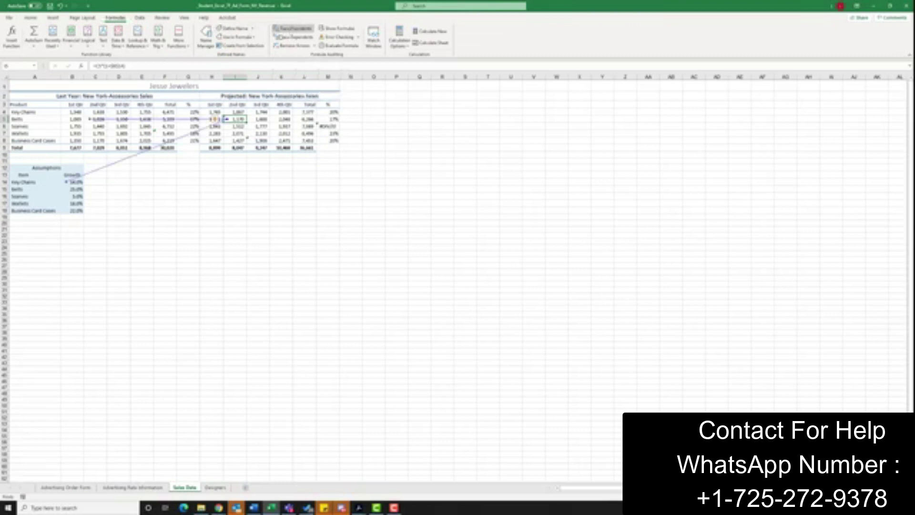